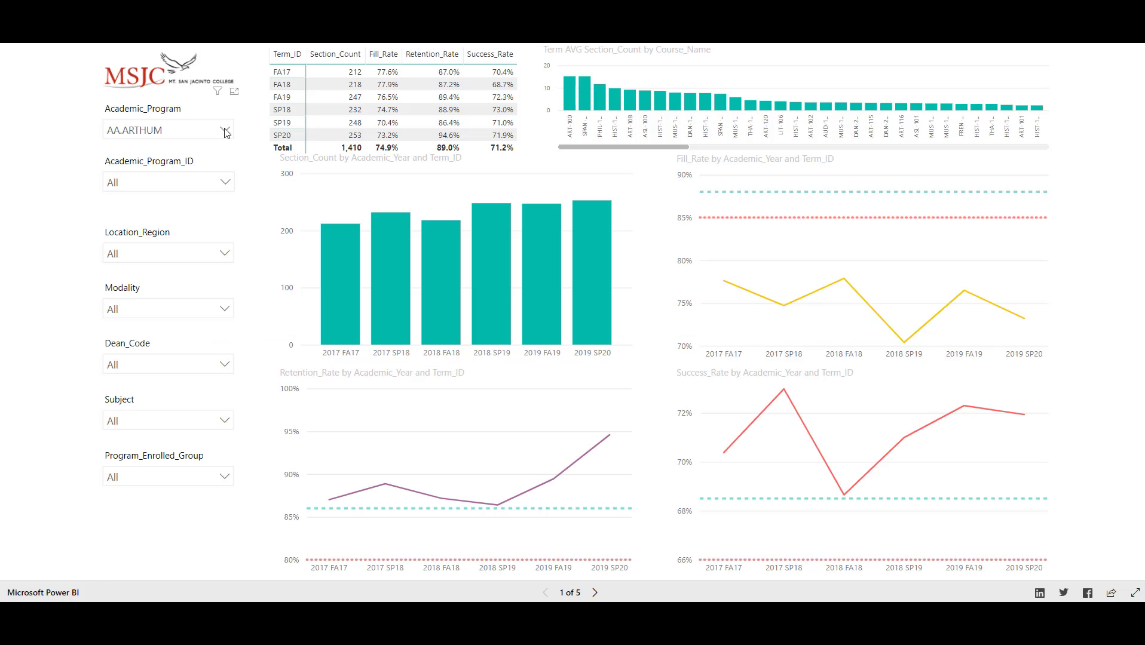
- Look through the program codes available in the Academic_Program filter of the report
{"action": "left_click", "coordinate": [225, 130]}
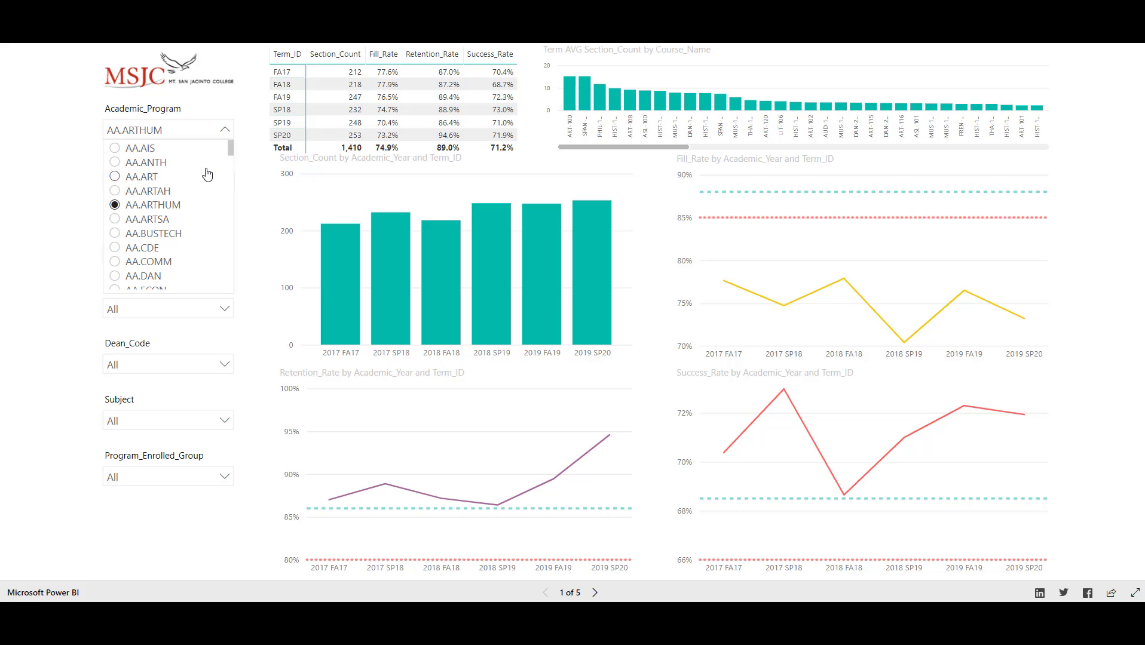
{"action": "scroll", "coordinate": [208, 174], "scroll_direction": "down", "scroll_amount": 3}
{"action": "scroll", "coordinate": [207, 174], "scroll_direction": "up", "scroll_amount": 5}
{"action": "scroll", "coordinate": [207, 174], "scroll_direction": "down", "scroll_amount": 2}
{"action": "scroll", "coordinate": [207, 174], "scroll_direction": "down", "scroll_amount": 8}
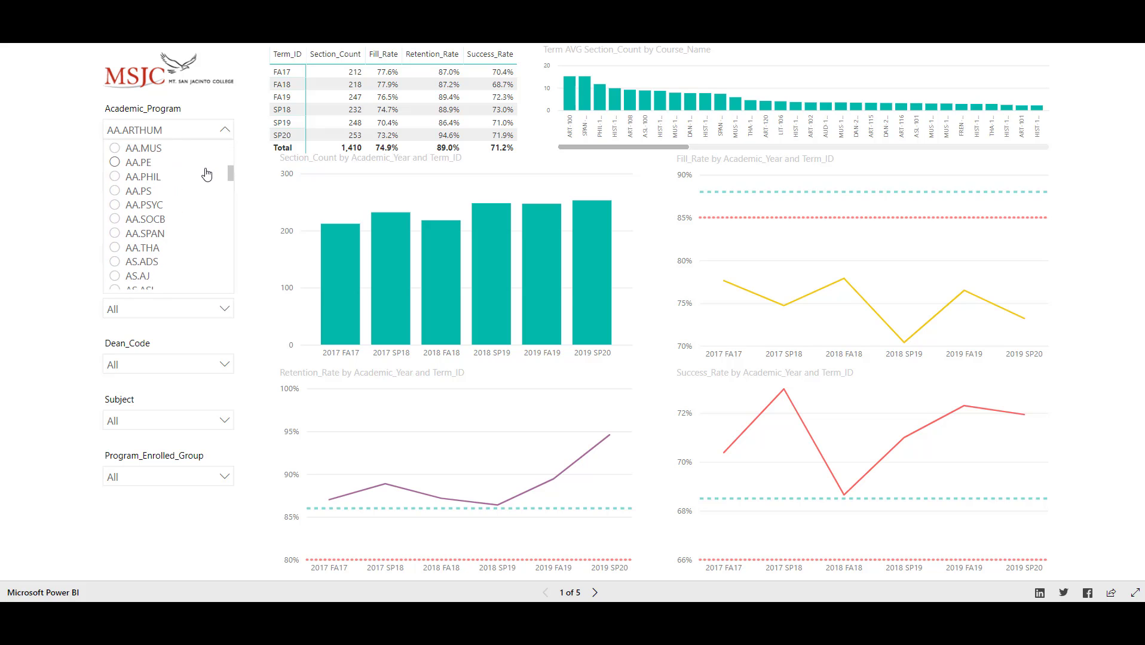
{"action": "scroll", "coordinate": [205, 174], "scroll_direction": "down", "scroll_amount": 2}
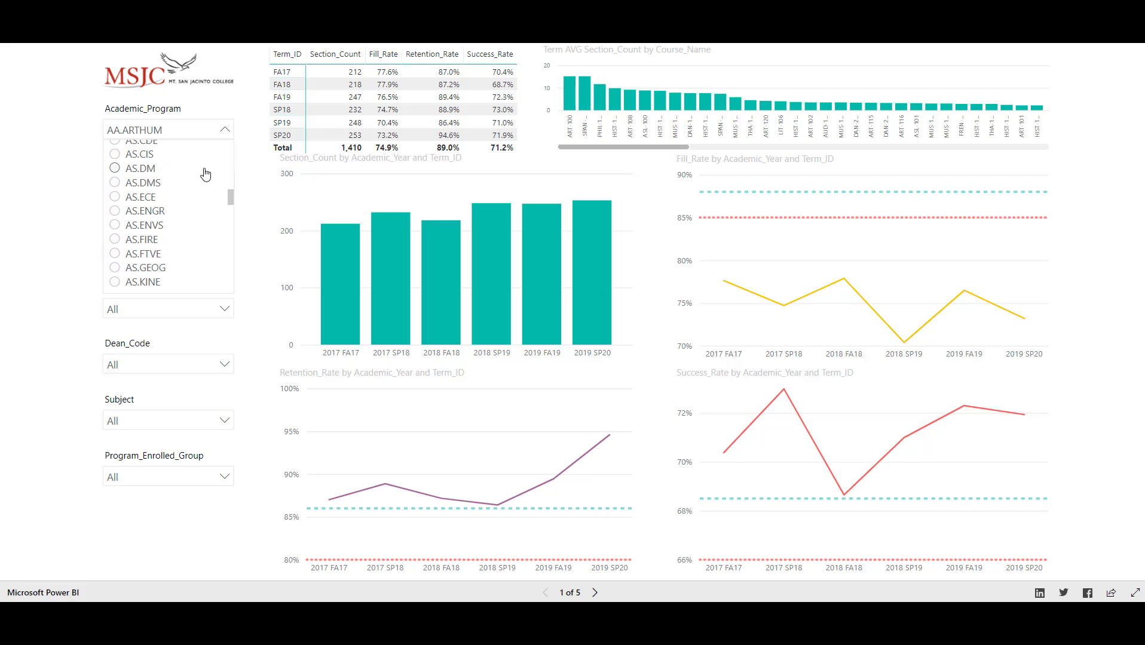
{"action": "scroll", "coordinate": [206, 174], "scroll_direction": "up", "scroll_amount": 4}
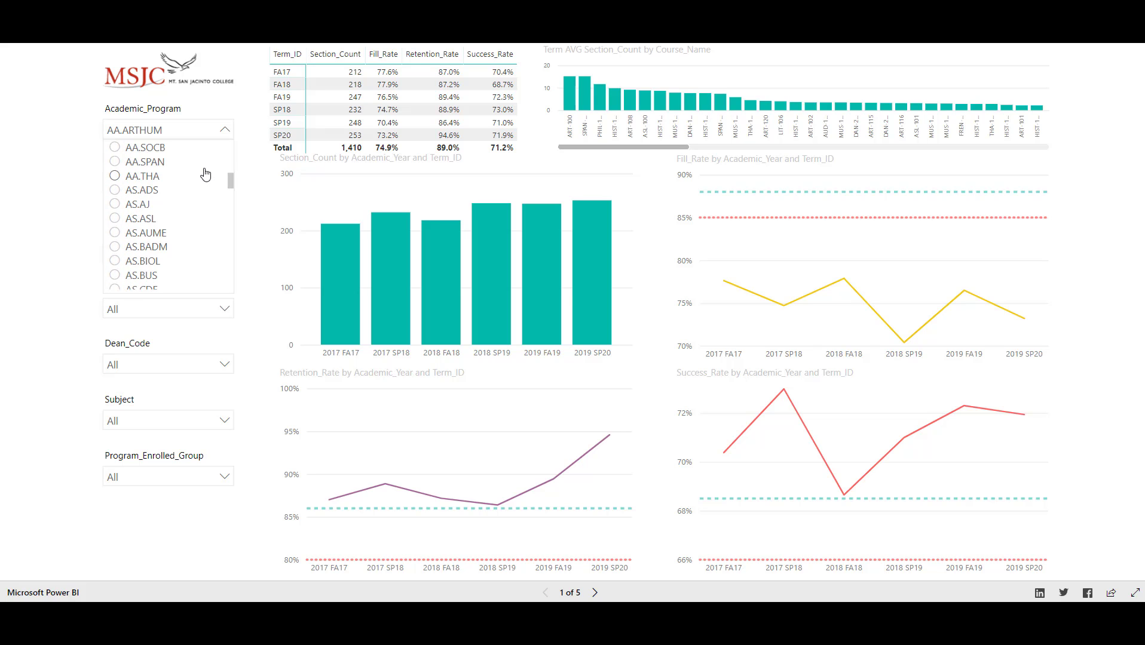
{"action": "scroll", "coordinate": [205, 174], "scroll_direction": "up", "scroll_amount": 8}
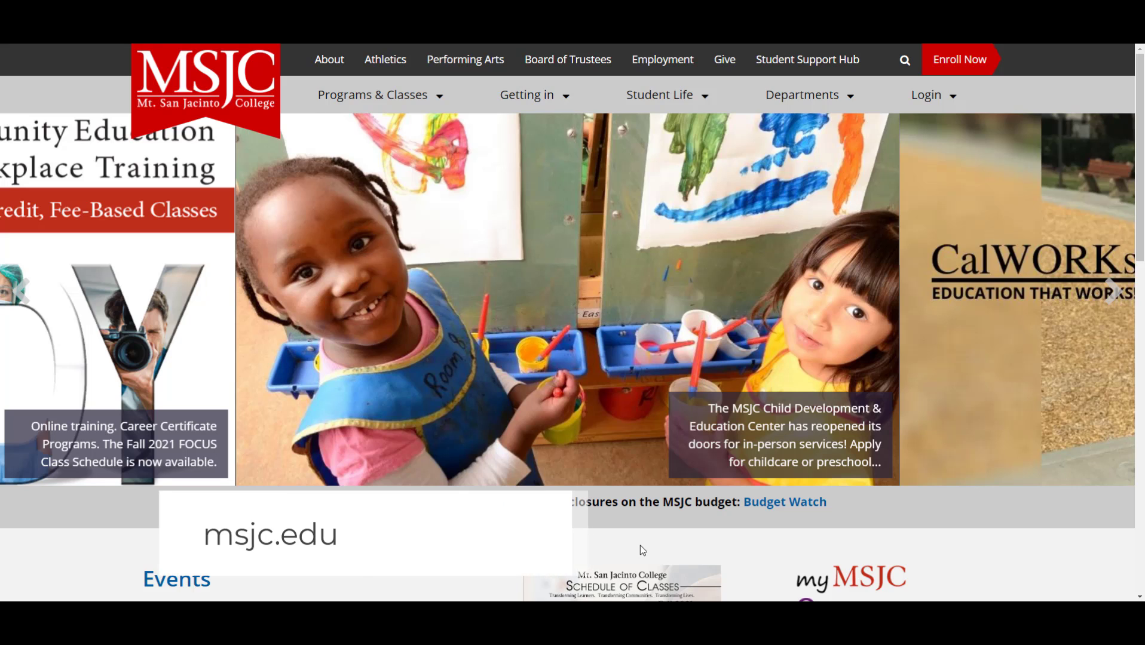
- On the MSJC website, open the Instructional Programs list of the 2021-2022 college catalog
{"action": "mouse_move", "coordinate": [328, 104]}
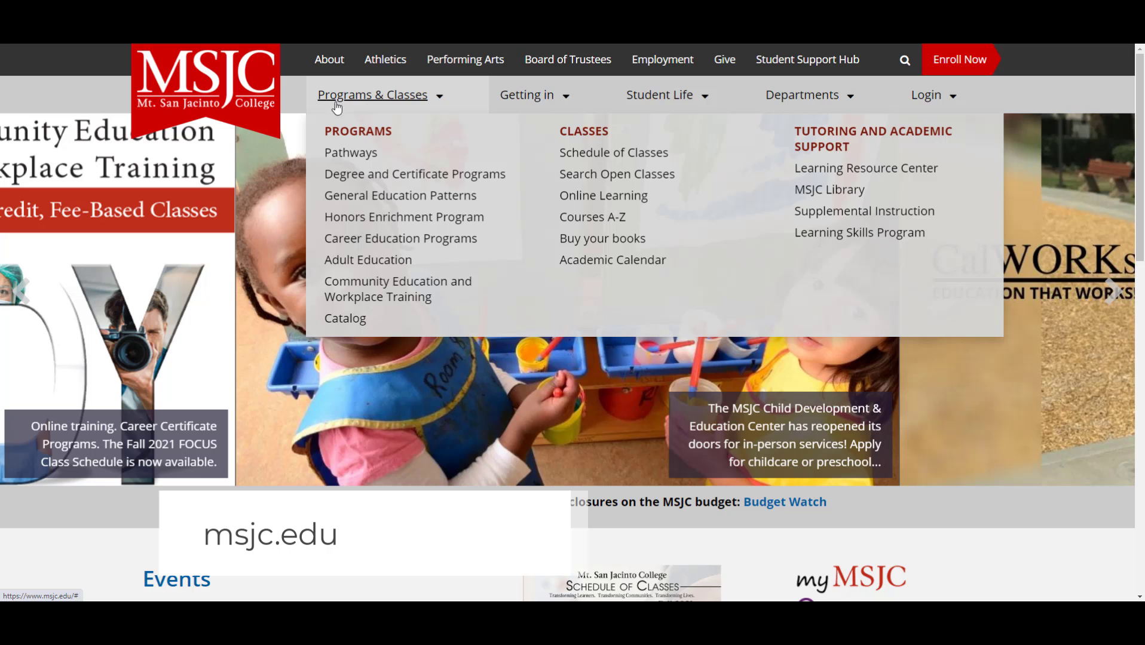
{"action": "left_click", "coordinate": [358, 321]}
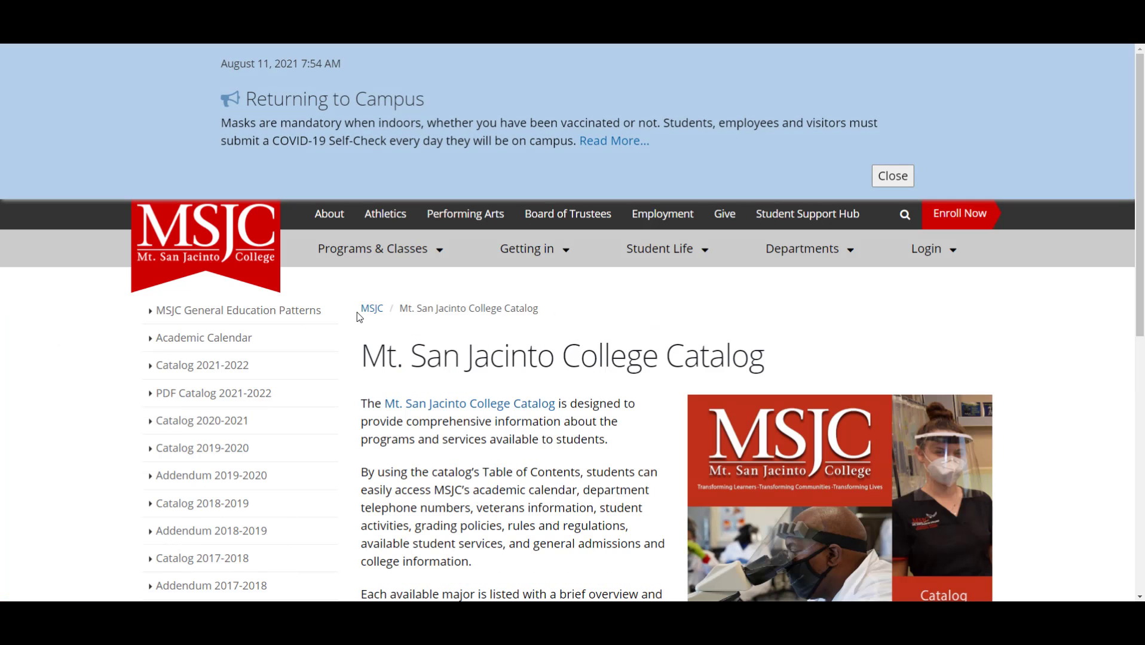
{"action": "left_click", "coordinate": [219, 376]}
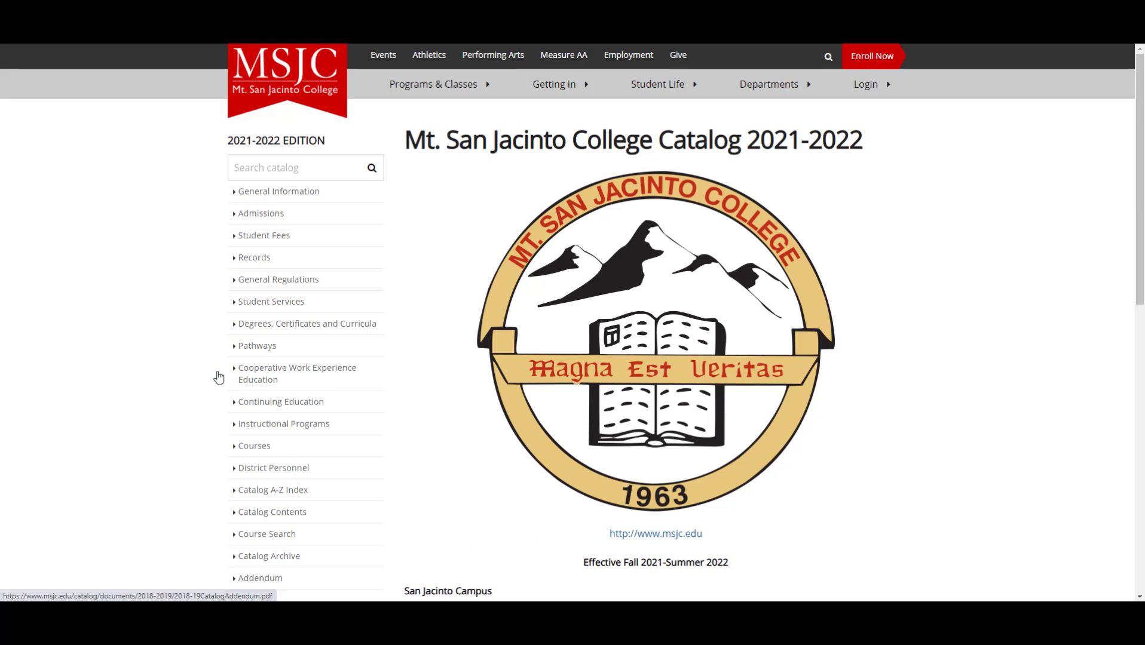
{"action": "left_click", "coordinate": [269, 434]}
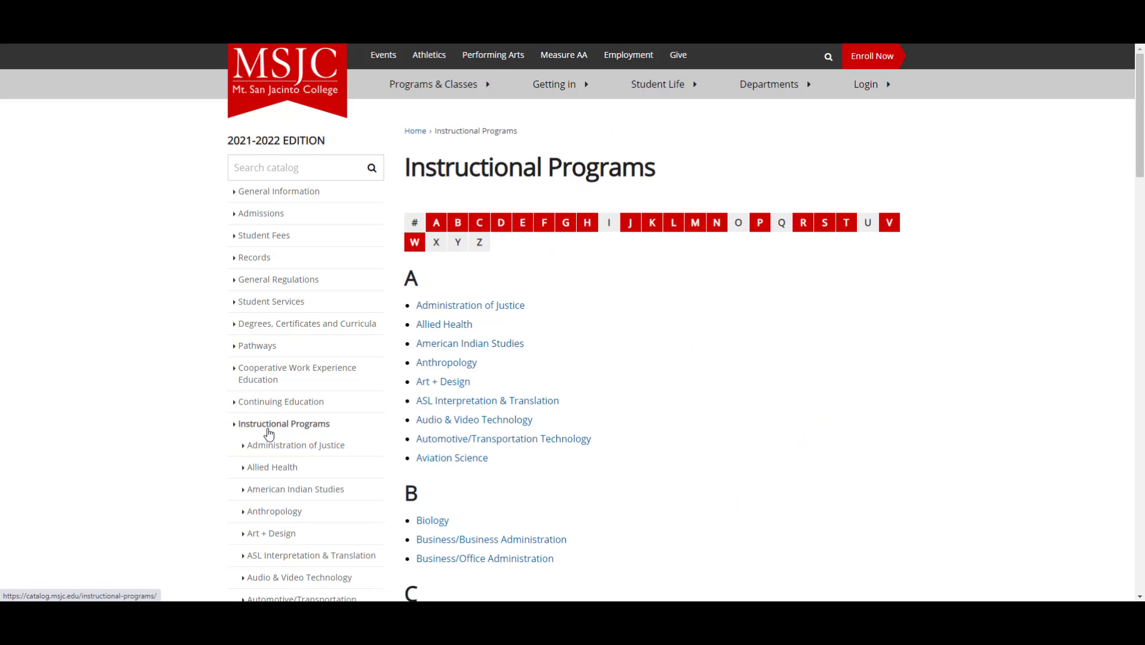
- Open the Audio Technology, A.A. entry among the Audio & Video Technology degrees and certificates to look up its program code
{"action": "left_click", "coordinate": [466, 420]}
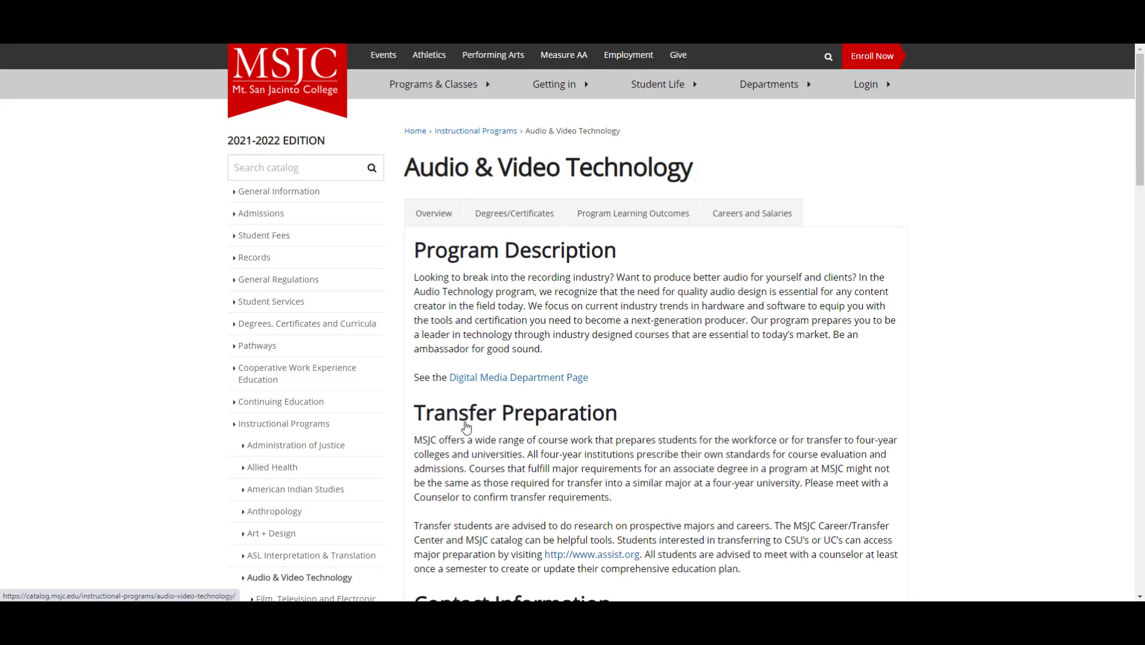
{"action": "left_click", "coordinate": [517, 217]}
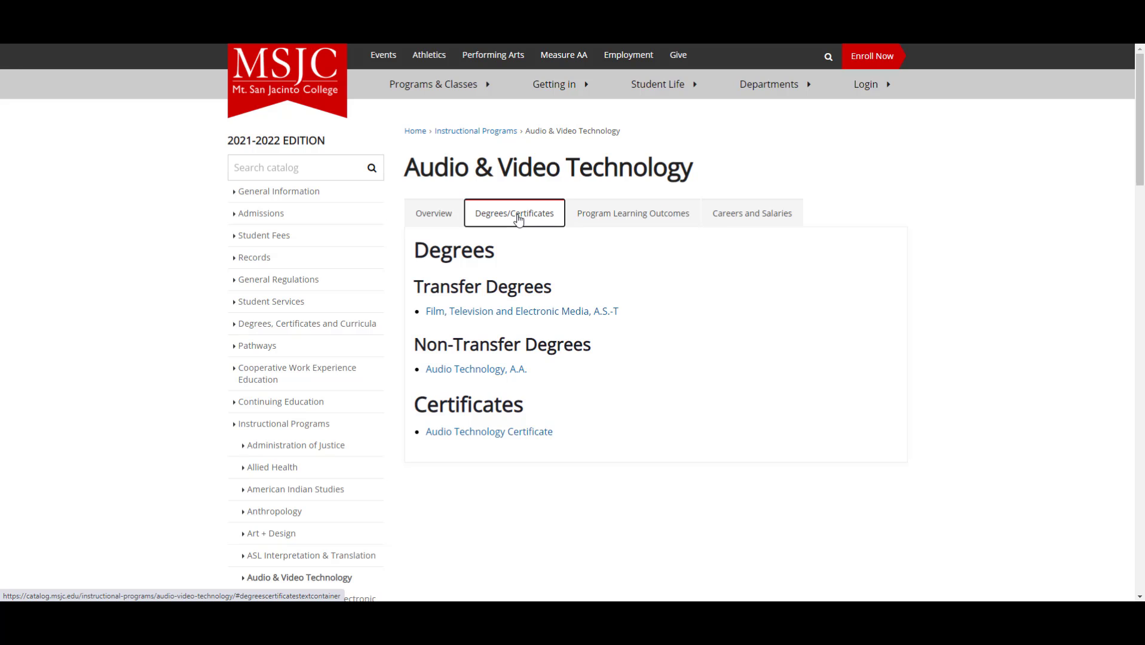
{"action": "left_click", "coordinate": [476, 370]}
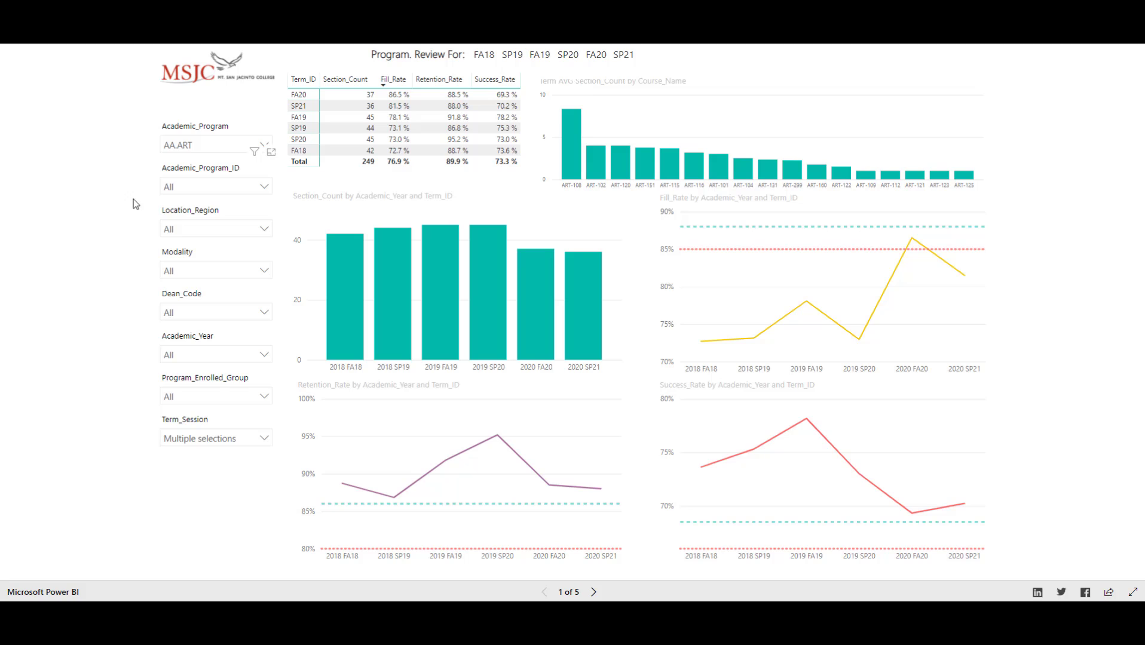
- In the Power BI report, filter Academic_Program to AA.MUS and Academic_Program_ID to AA.MUS.AT
{"action": "left_click", "coordinate": [212, 147]}
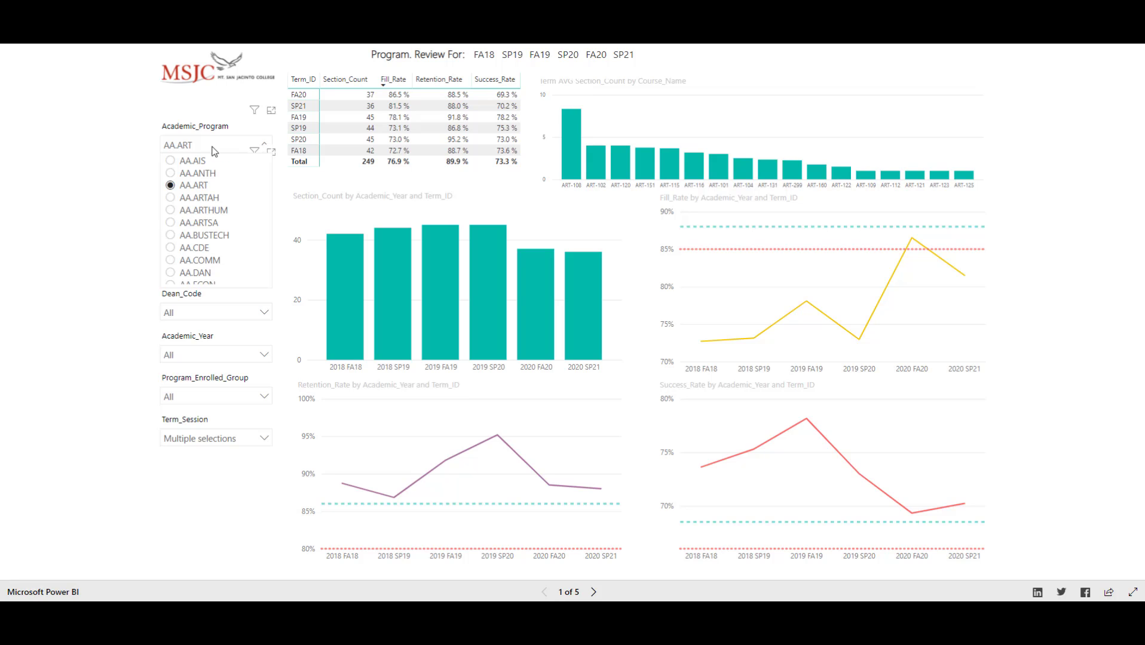
{"action": "scroll", "coordinate": [215, 174], "scroll_direction": "down", "scroll_amount": 4}
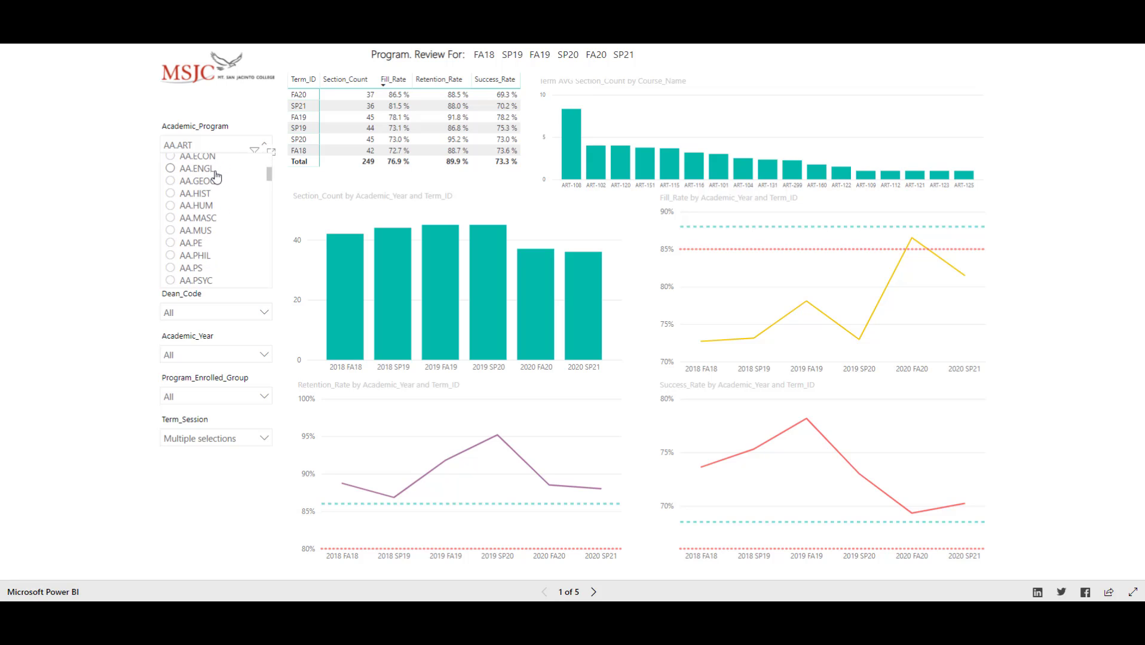
{"action": "left_click", "coordinate": [179, 230]}
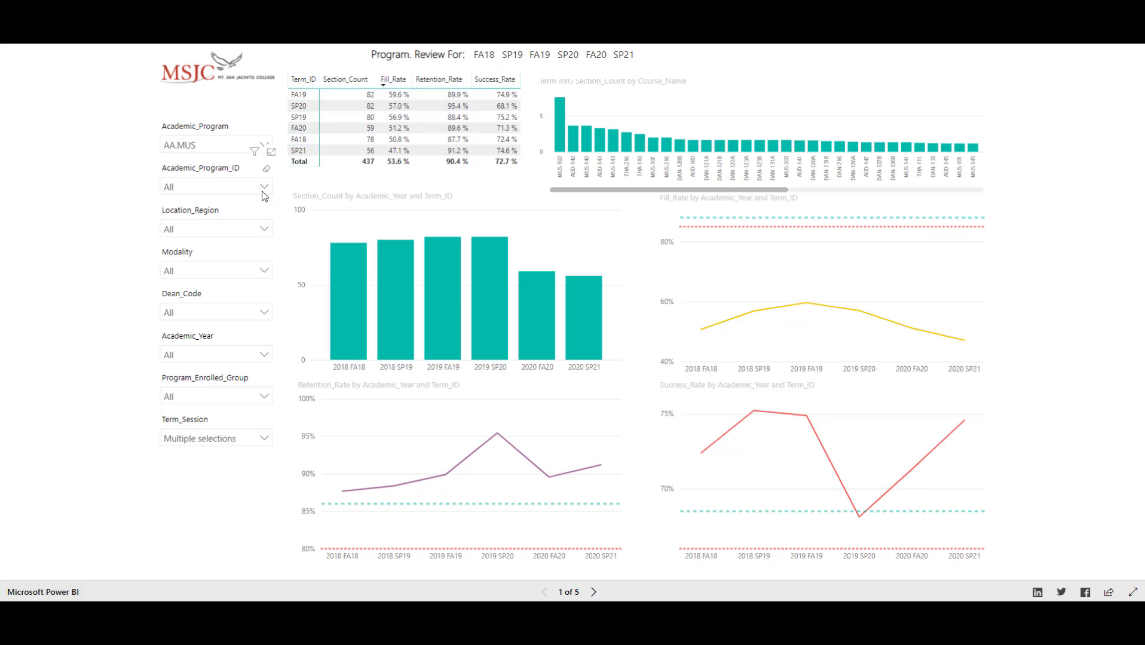
{"action": "left_click", "coordinate": [265, 190]}
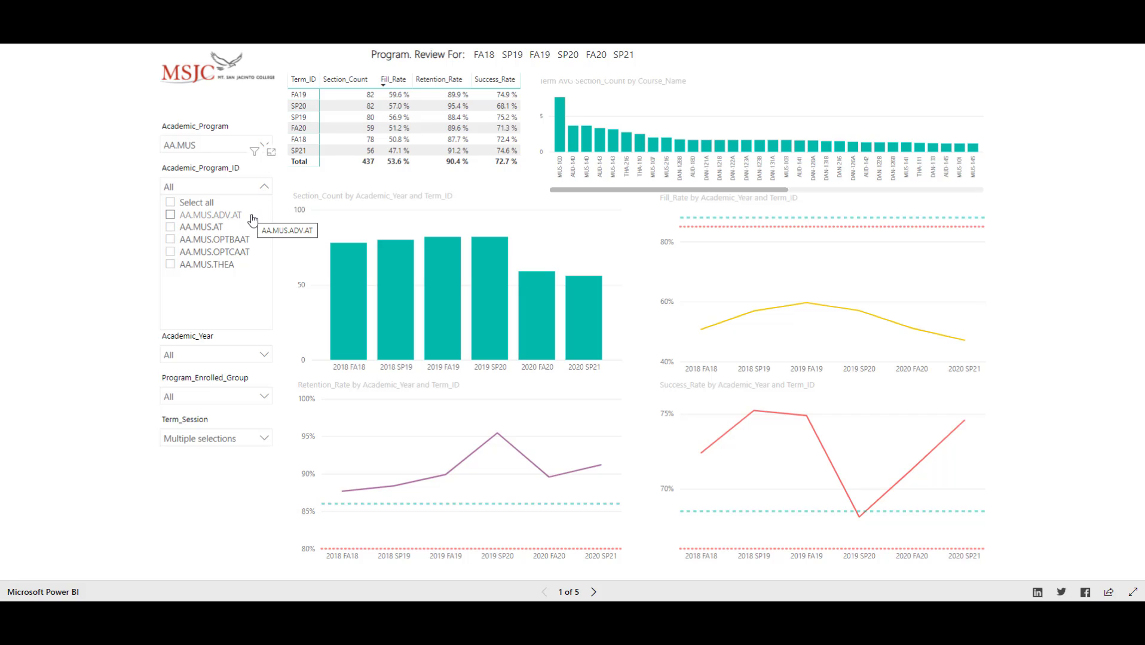
{"action": "left_click", "coordinate": [208, 233]}
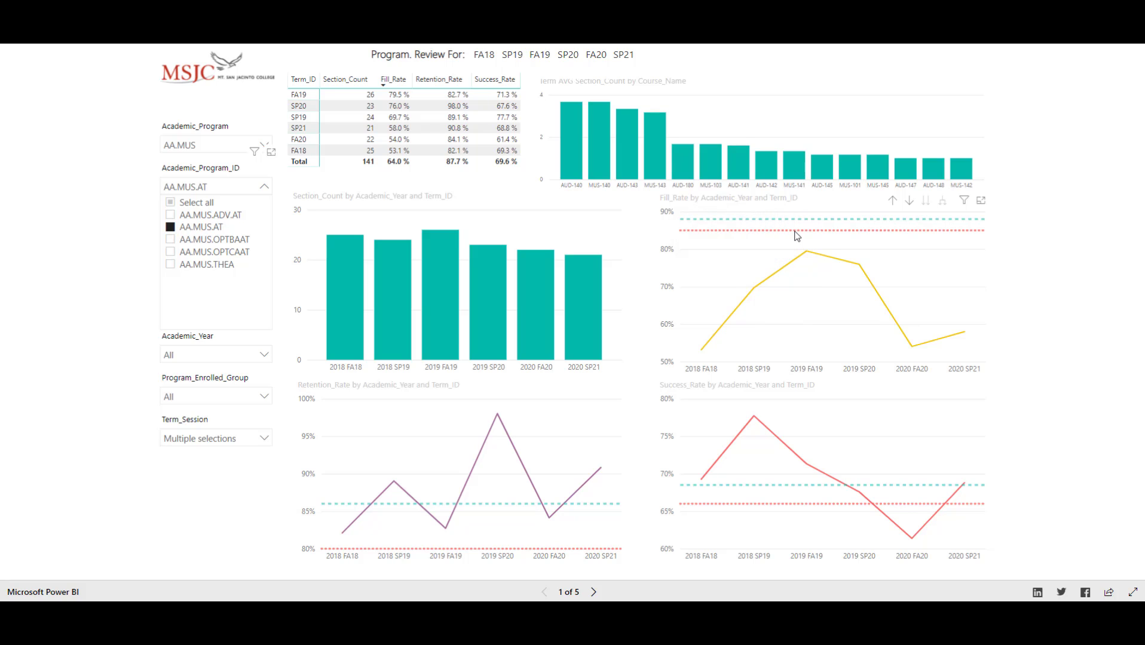
{"action": "mouse_move", "coordinate": [805, 235]}
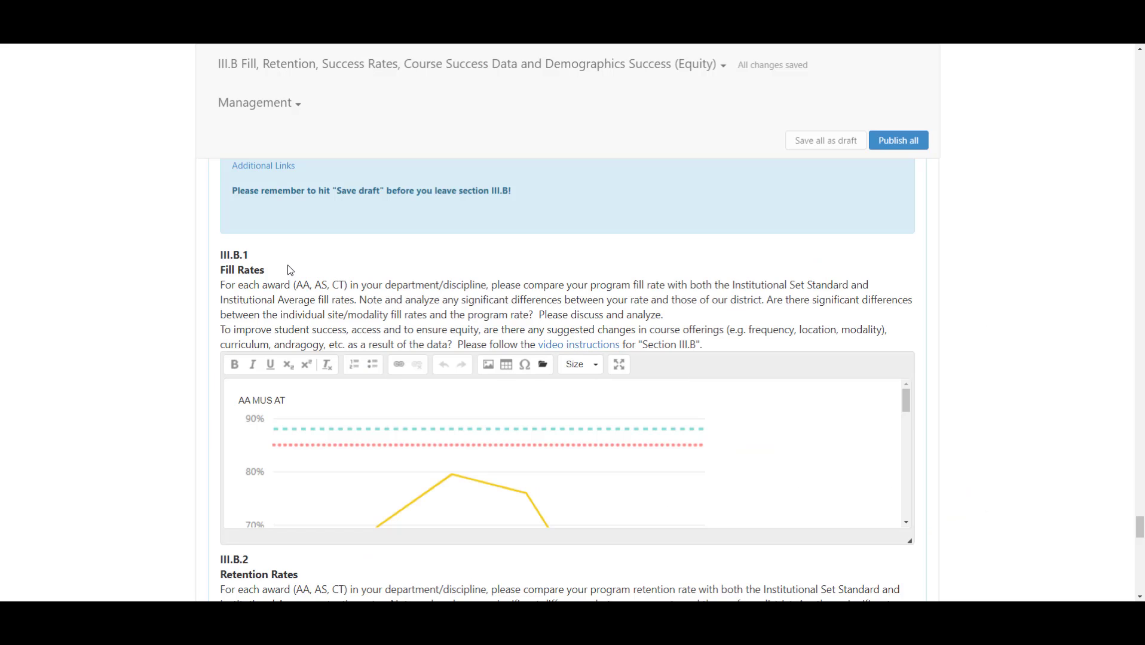
- In the full-screen III.B.1 Fill Rates editor of the program review form, paste the AA.MUS.AT fill rate analysis between the AA MUS AT and AST FTVE charts
{"action": "left_click", "coordinate": [618, 365]}
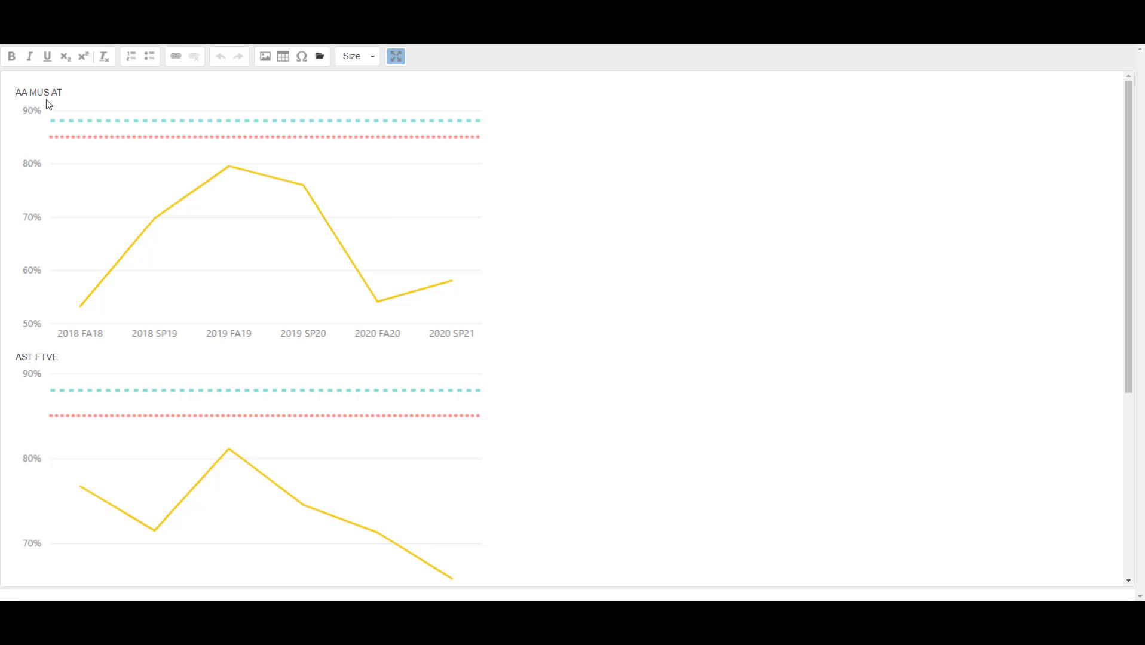
{"action": "left_click", "coordinate": [17, 355]}
{"action": "key", "text": "Return"}
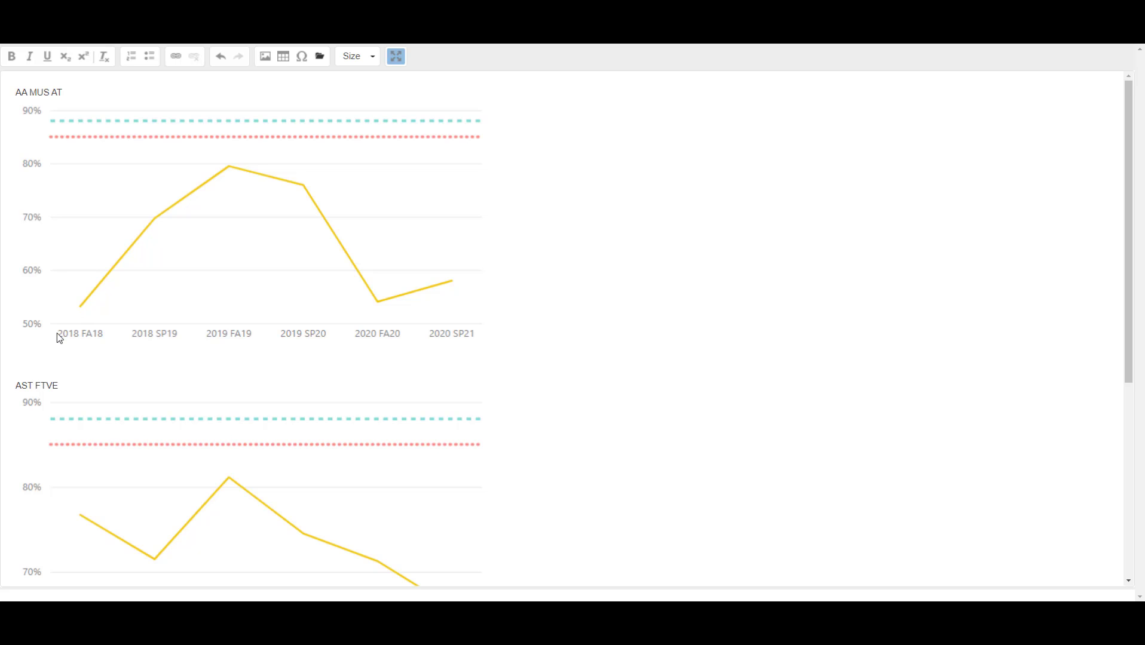
{"action": "right_click", "coordinate": [25, 368]}
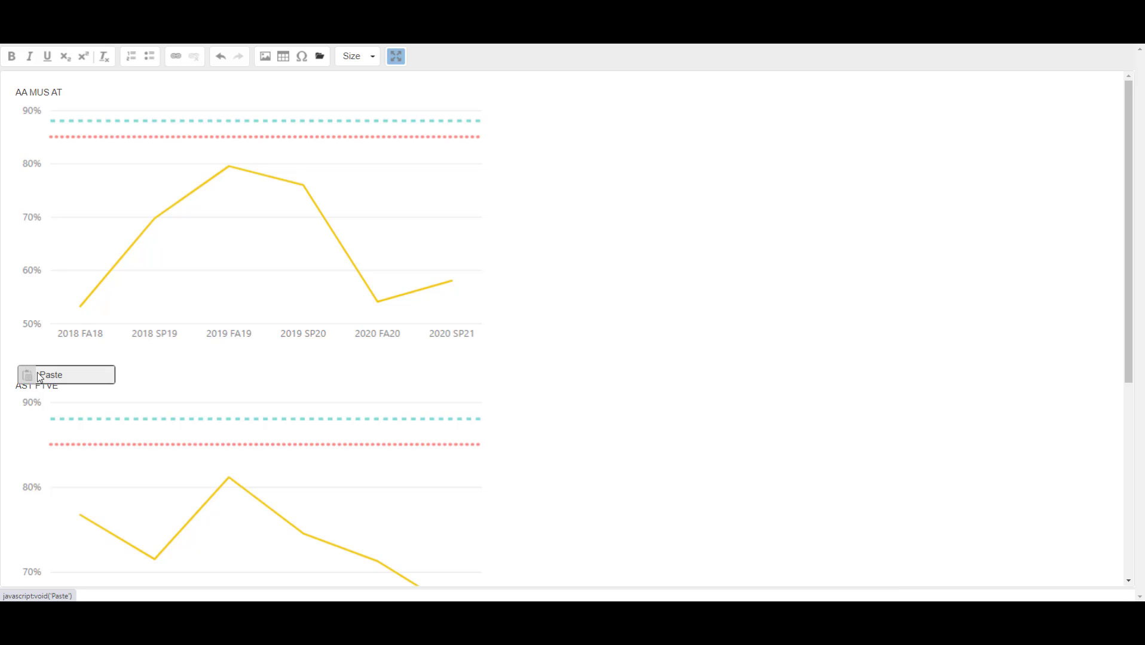
{"action": "left_click", "coordinate": [45, 376]}
{"action": "right_click", "coordinate": [559, 350]}
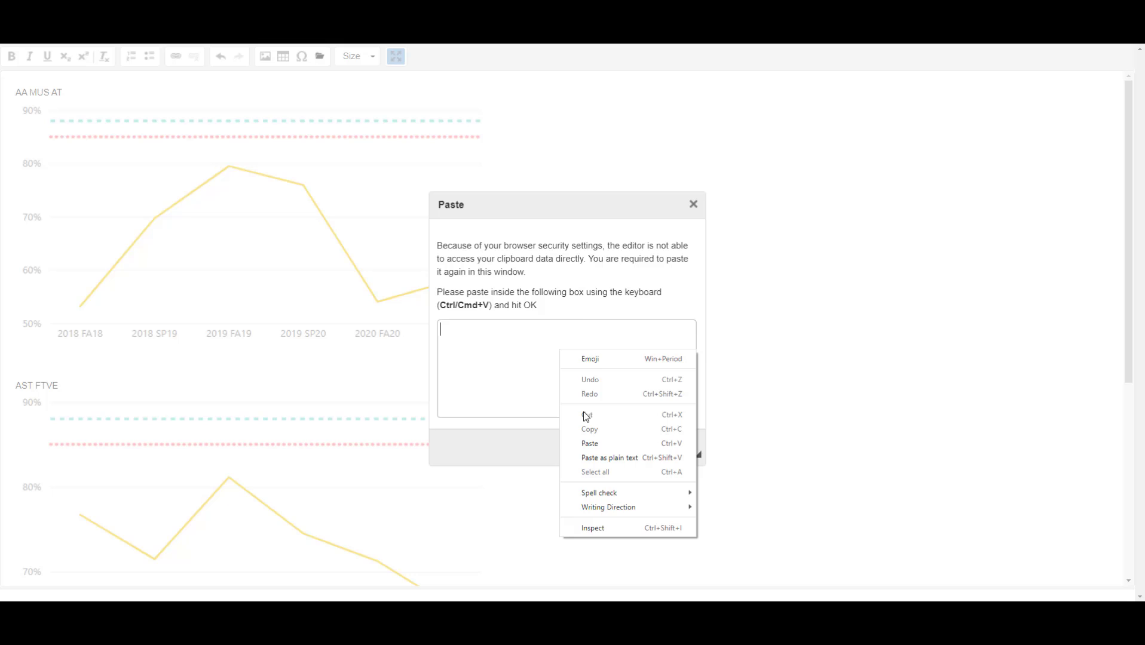
{"action": "left_click", "coordinate": [589, 443]}
{"action": "left_click", "coordinate": [616, 447]}
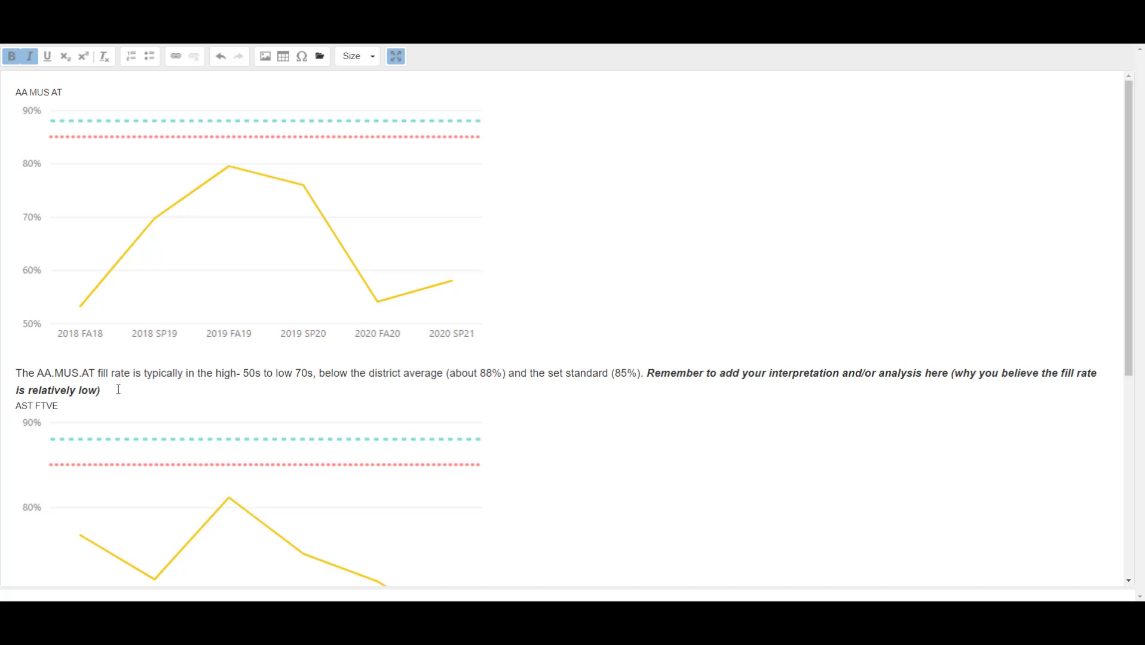
- Add blank space between the pasted analysis and the AST FTVE heading, and return the Fill Rates editor to normal size
{"action": "key", "text": "Return"}
{"action": "key", "text": "Return"}
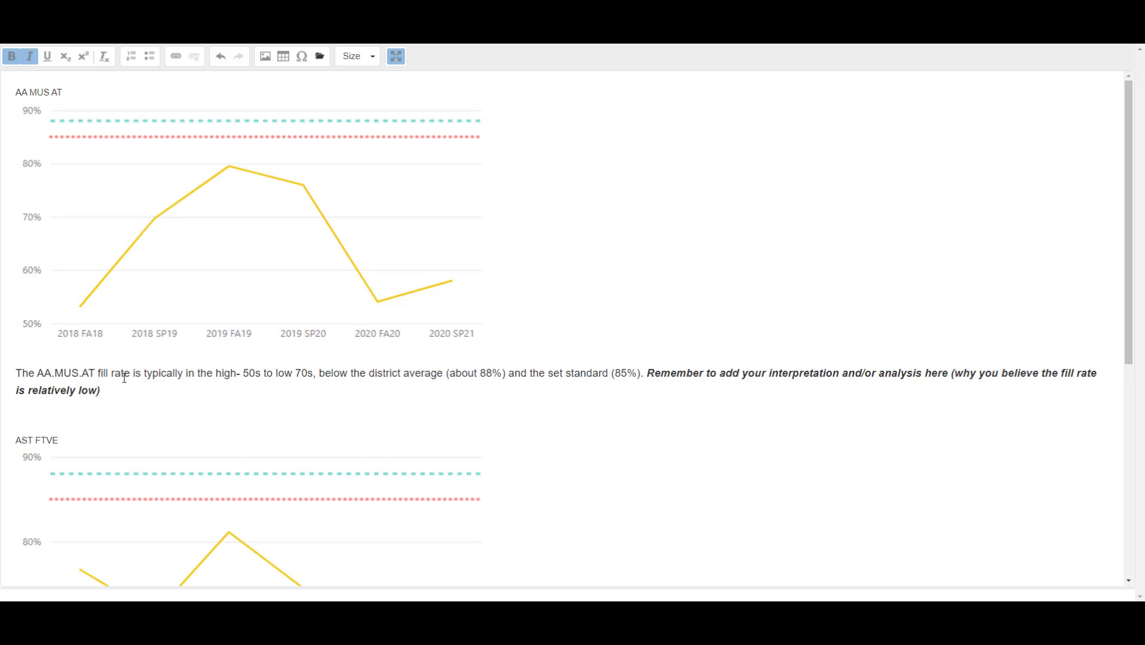
{"action": "left_click", "coordinate": [395, 58]}
- Review the remaining III.B subsections through III.B.5 and save the section as a draft
{"action": "scroll", "coordinate": [575, 315], "scroll_direction": "down", "scroll_amount": 4}
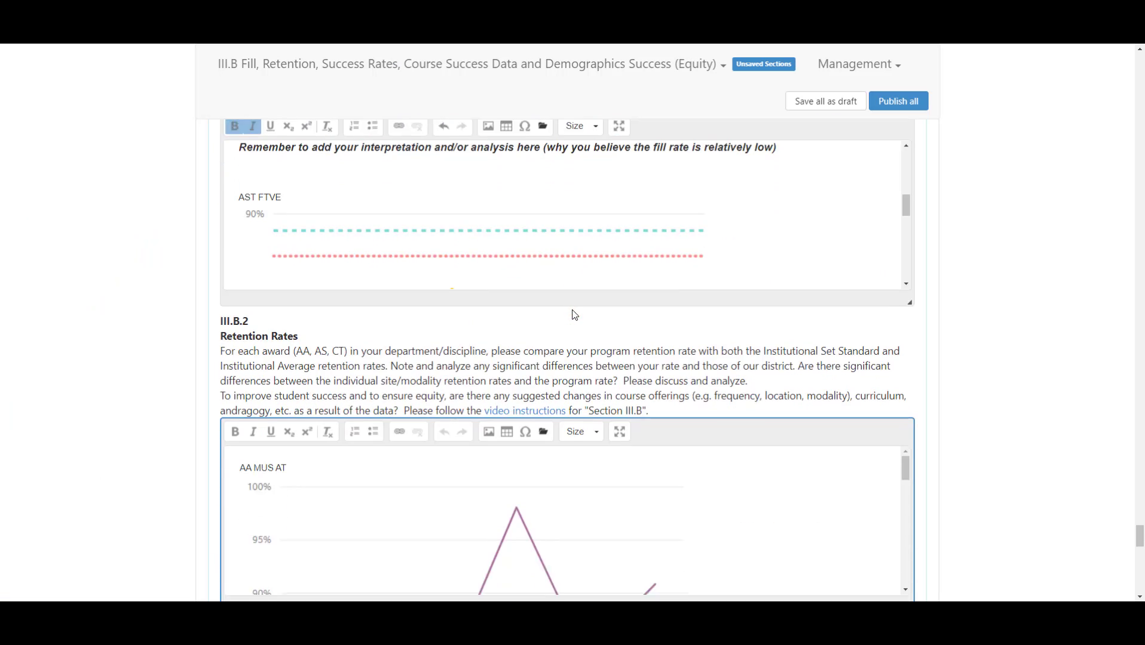
{"action": "scroll", "coordinate": [575, 315], "scroll_direction": "down", "scroll_amount": 10}
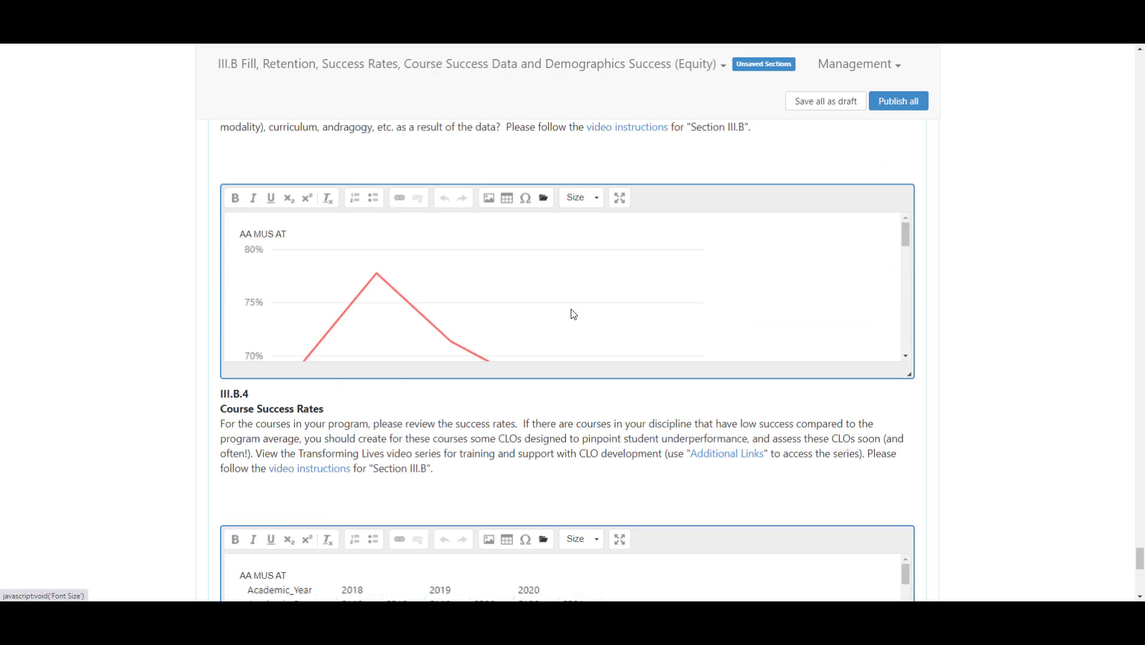
{"action": "scroll", "coordinate": [574, 315], "scroll_direction": "down", "scroll_amount": 8}
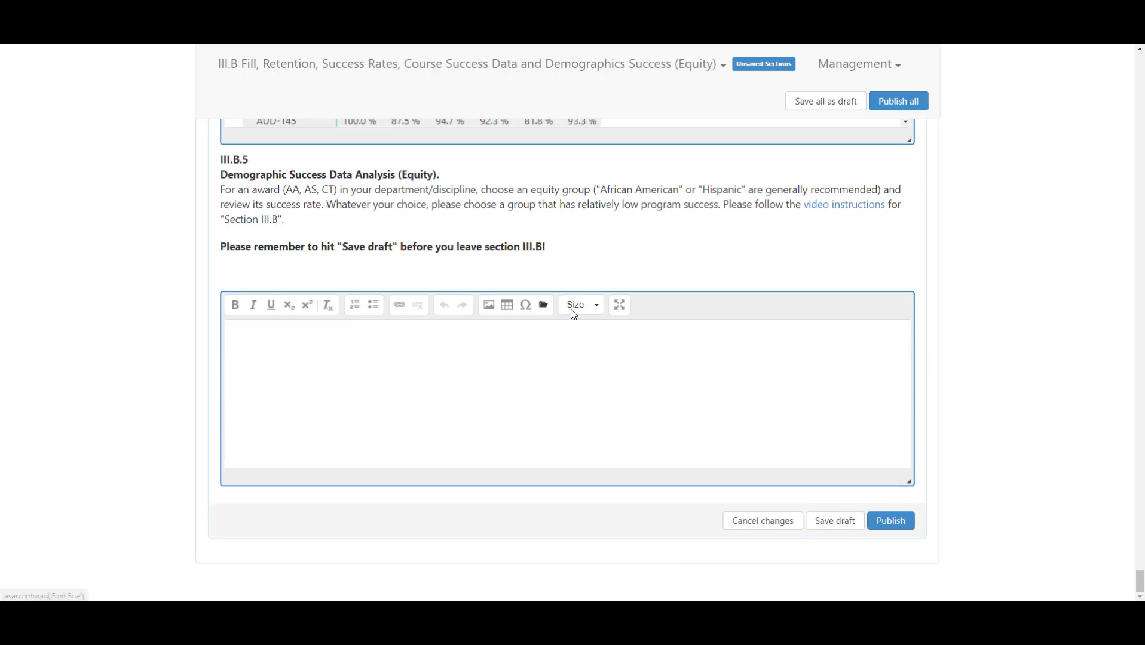
{"action": "left_click", "coordinate": [823, 521]}
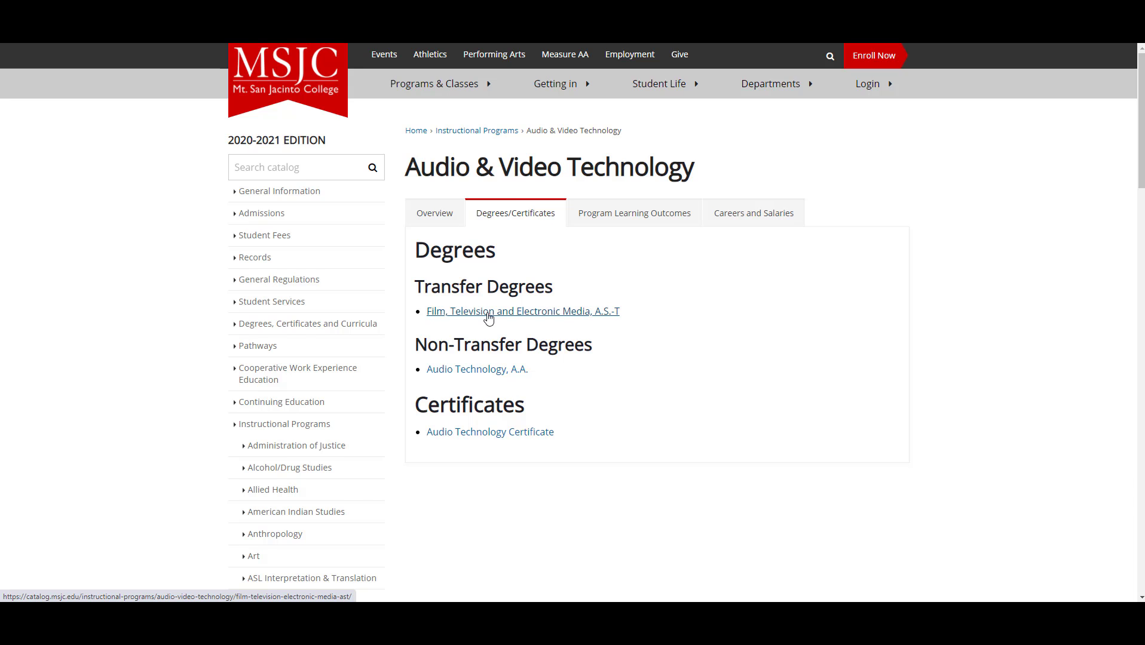
- In the 2020-2021 catalog, look up the program codes of Film, Television and Electronic Media, A.S.-T and the Audio Technology Certificate
{"action": "left_click", "coordinate": [488, 315]}
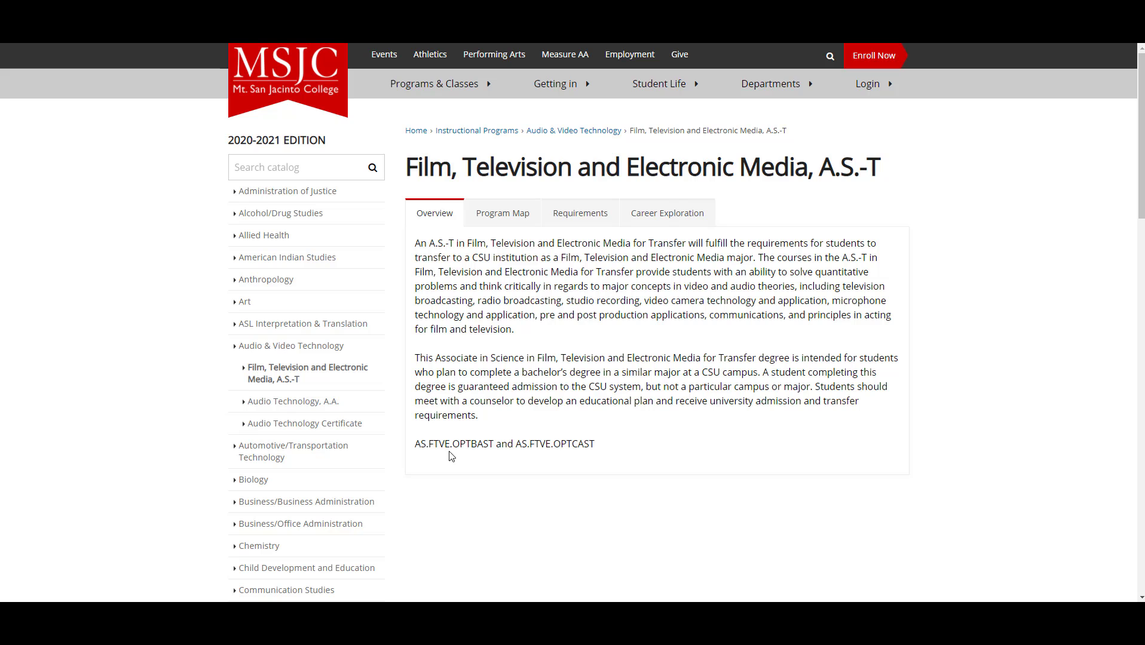
{"action": "left_click", "coordinate": [595, 132]}
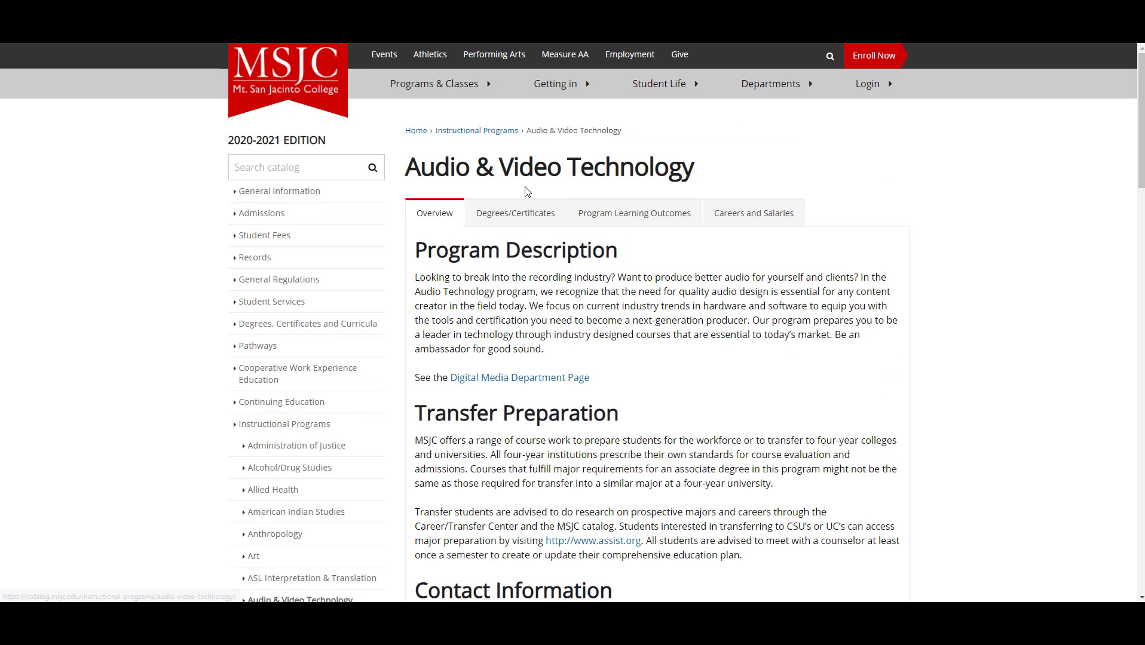
{"action": "left_click", "coordinate": [514, 214]}
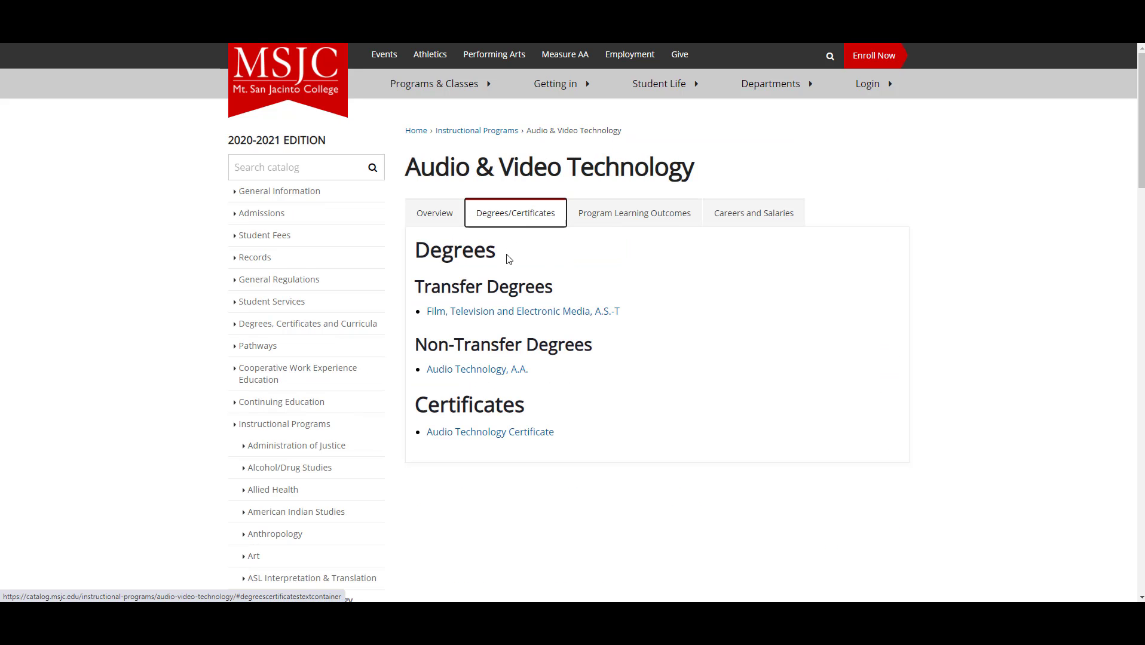
{"action": "left_click", "coordinate": [481, 437]}
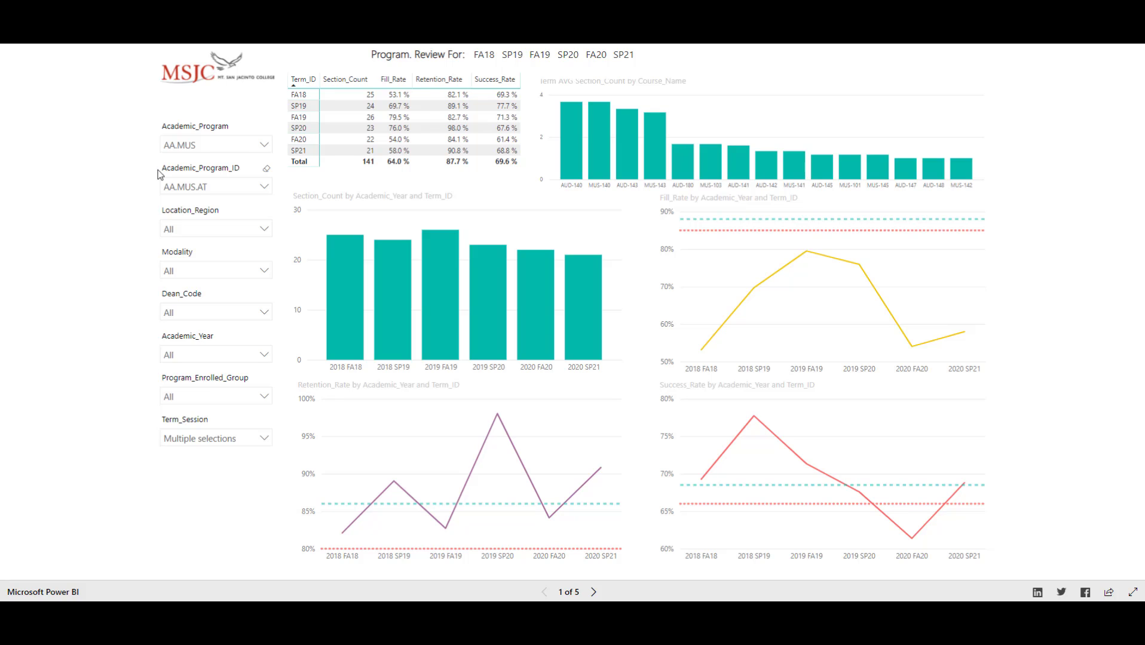
- In the Power BI report, clear the Academic_Program_ID filter and set Academic_Program to AS.FTVE
{"action": "left_click", "coordinate": [267, 174]}
{"action": "left_click", "coordinate": [215, 150]}
{"action": "scroll", "coordinate": [209, 221], "scroll_direction": "down", "scroll_amount": 4}
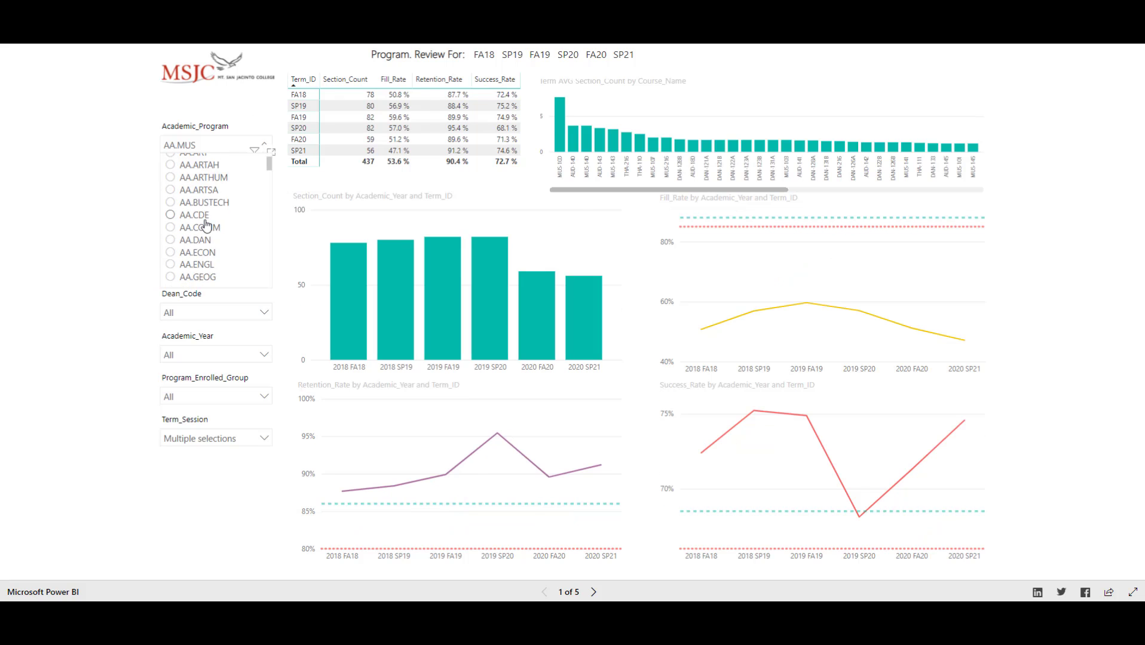
{"action": "scroll", "coordinate": [206, 224], "scroll_direction": "down", "scroll_amount": 6}
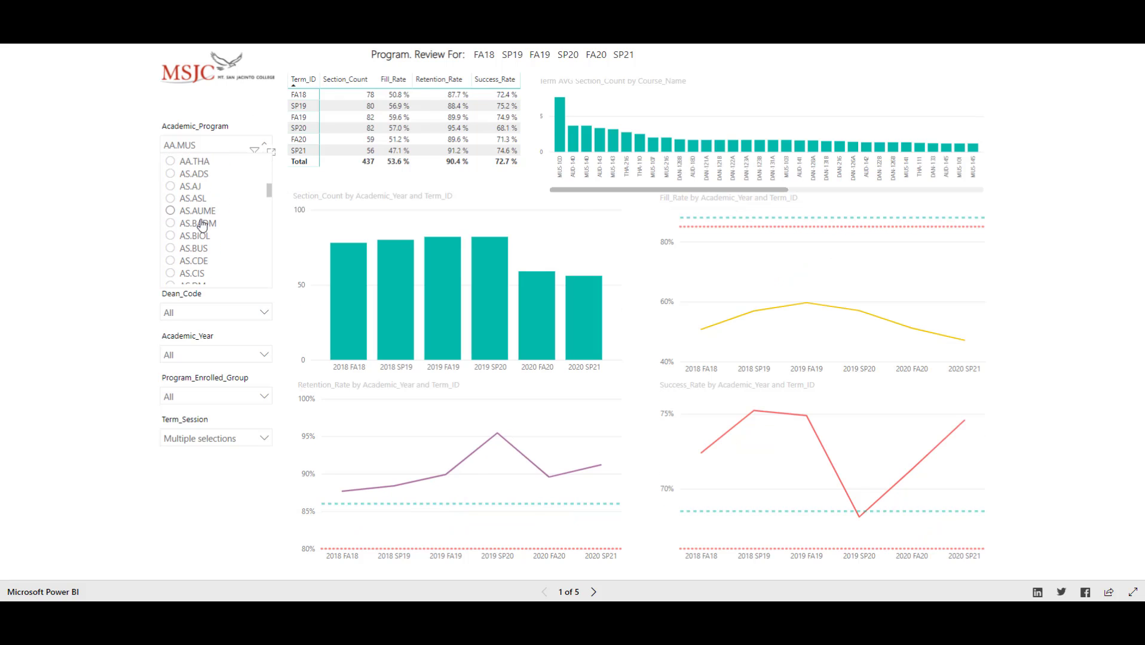
{"action": "scroll", "coordinate": [200, 225], "scroll_direction": "down", "scroll_amount": 3}
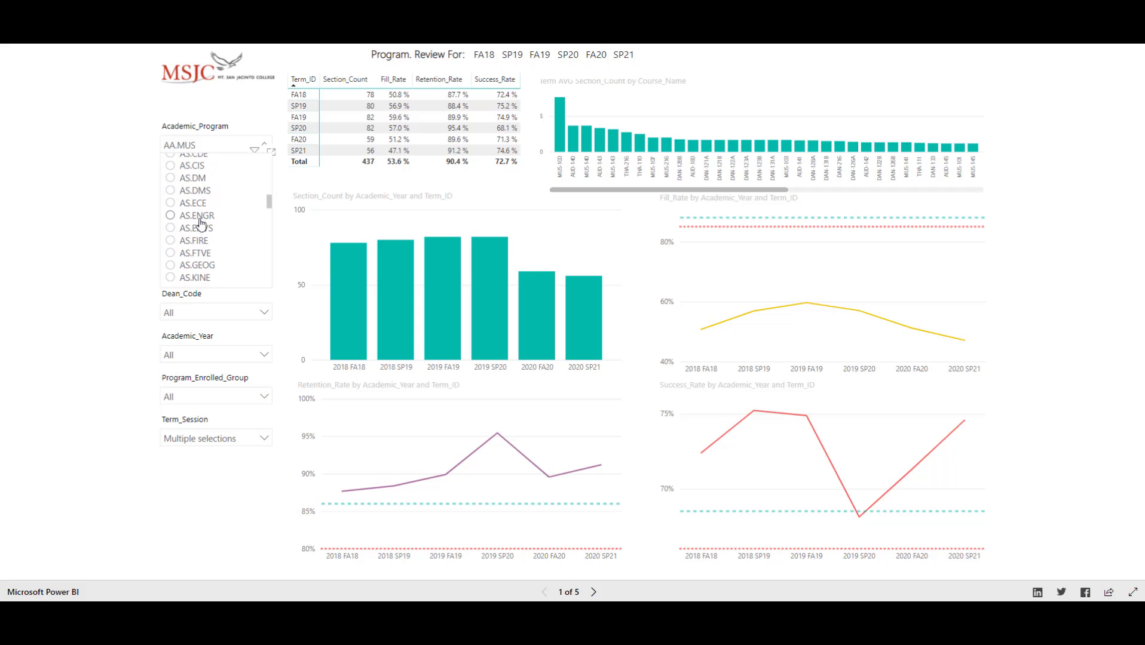
{"action": "left_click", "coordinate": [197, 258]}
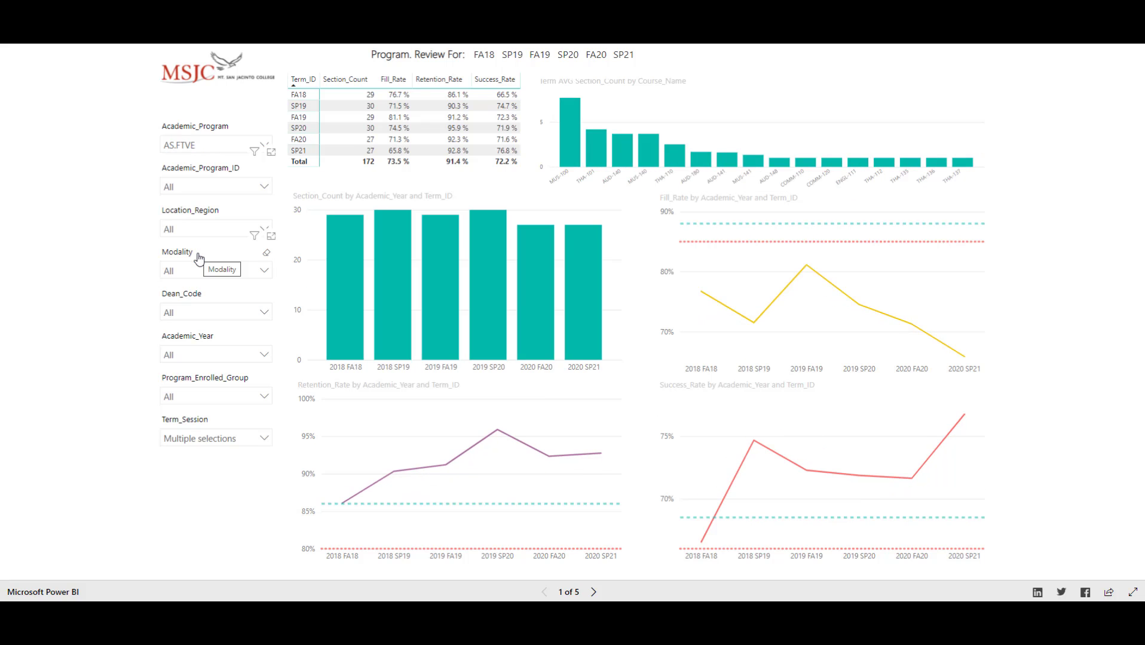
- Try AS.FTVE.OPTBAST and AS.FTVE.OPTCAST individually in the Academic_Program_ID filter, and finish with all IDs selected
{"action": "left_click", "coordinate": [244, 192]}
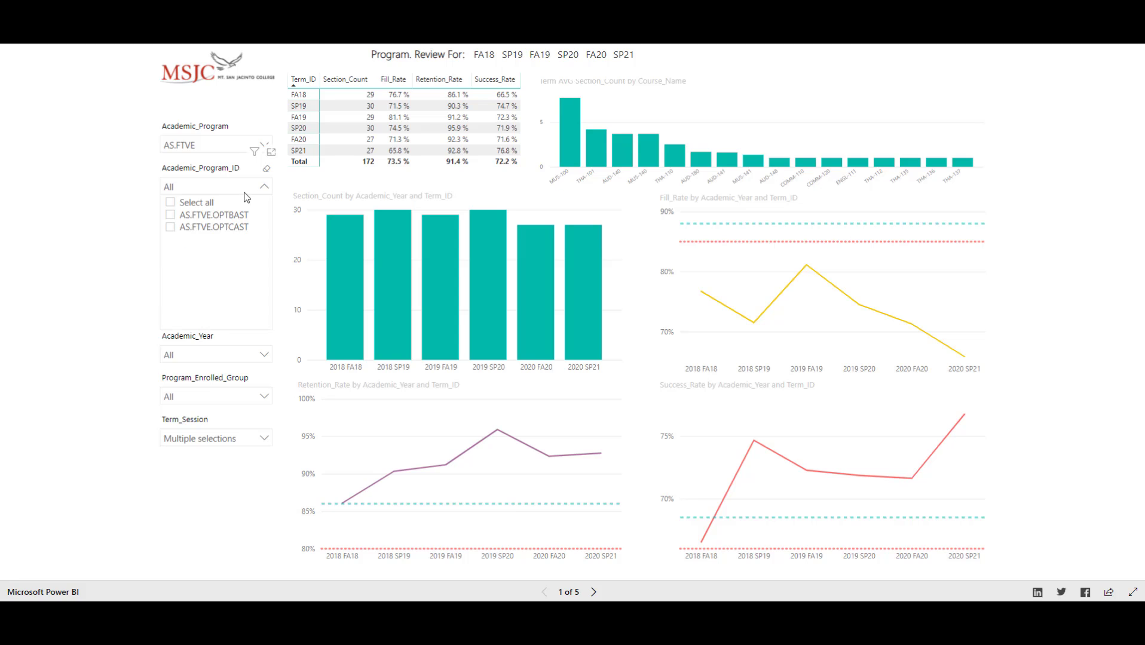
{"action": "left_click", "coordinate": [223, 216]}
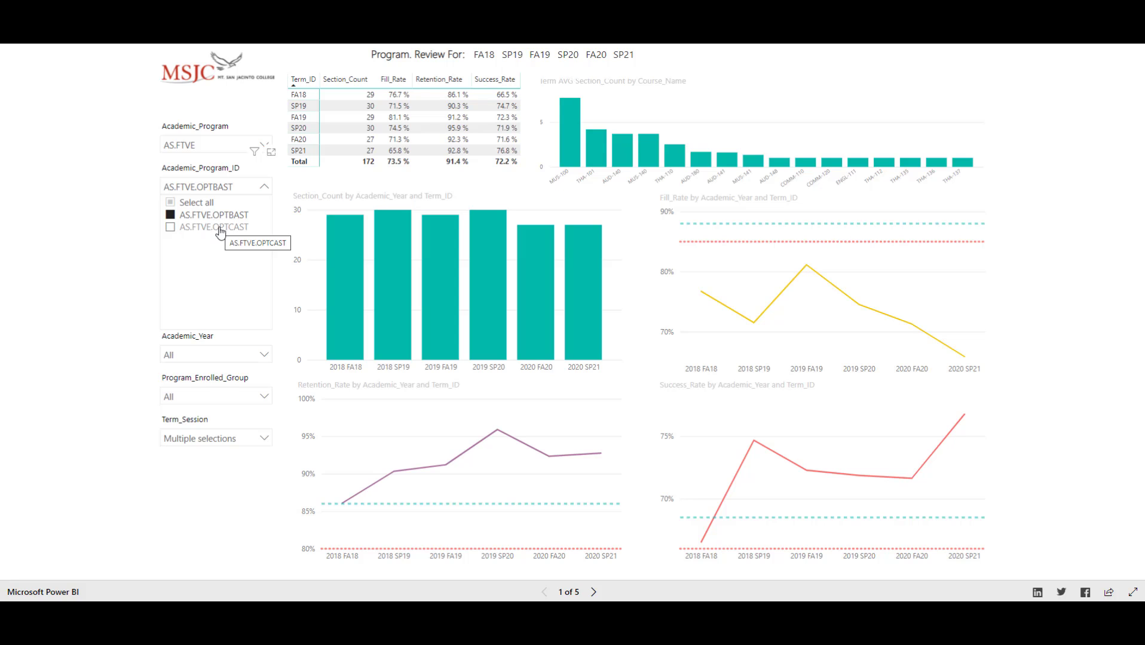
{"action": "left_click", "coordinate": [220, 231]}
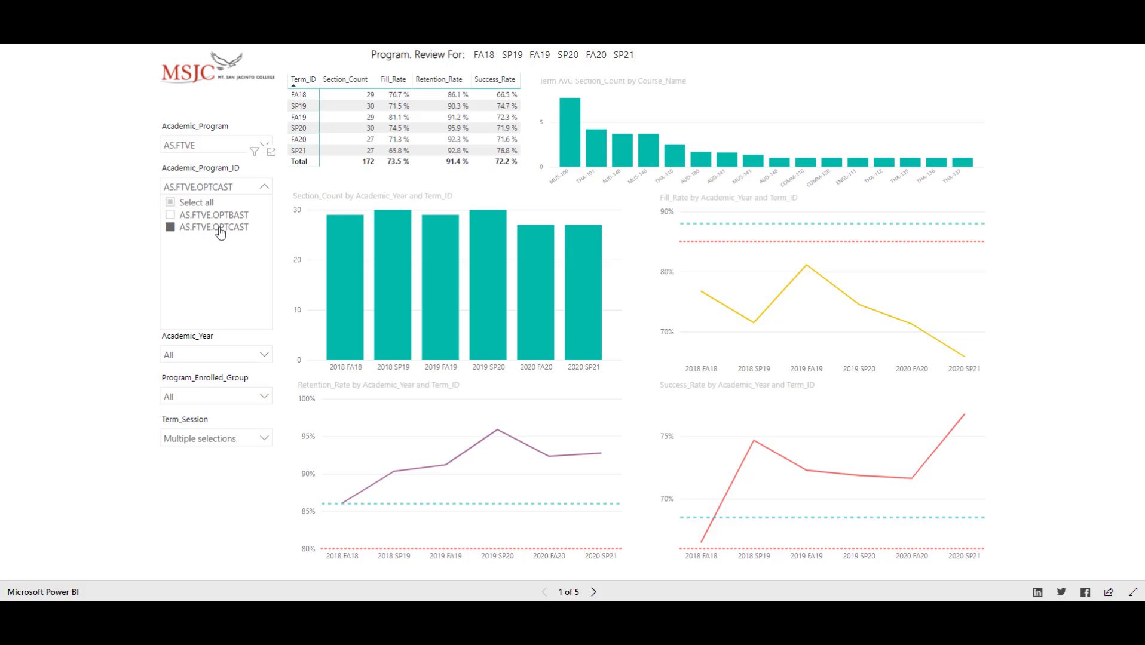
{"action": "left_click", "coordinate": [220, 231]}
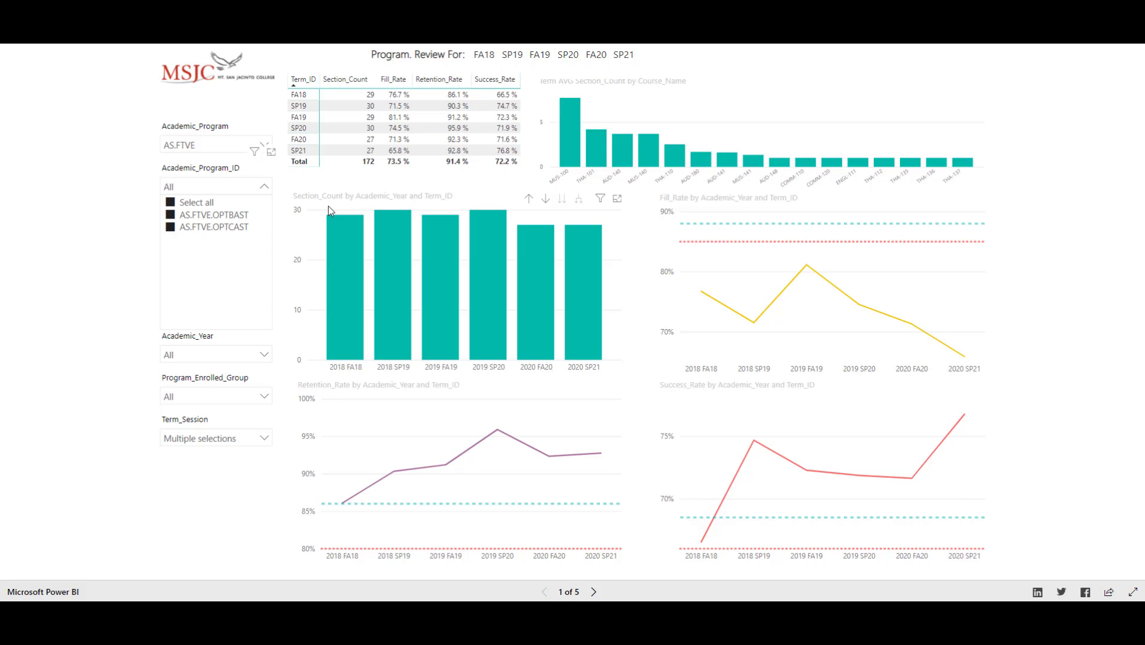
{"action": "left_click", "coordinate": [206, 217]}
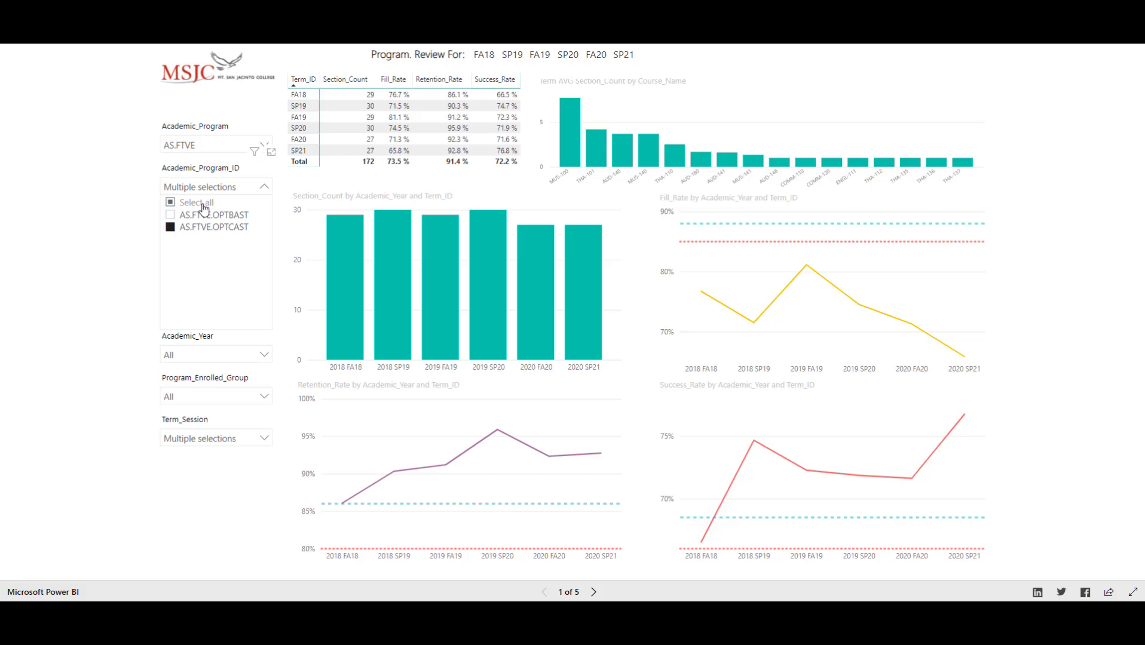
{"action": "left_click", "coordinate": [205, 218]}
{"action": "left_click", "coordinate": [205, 218]}
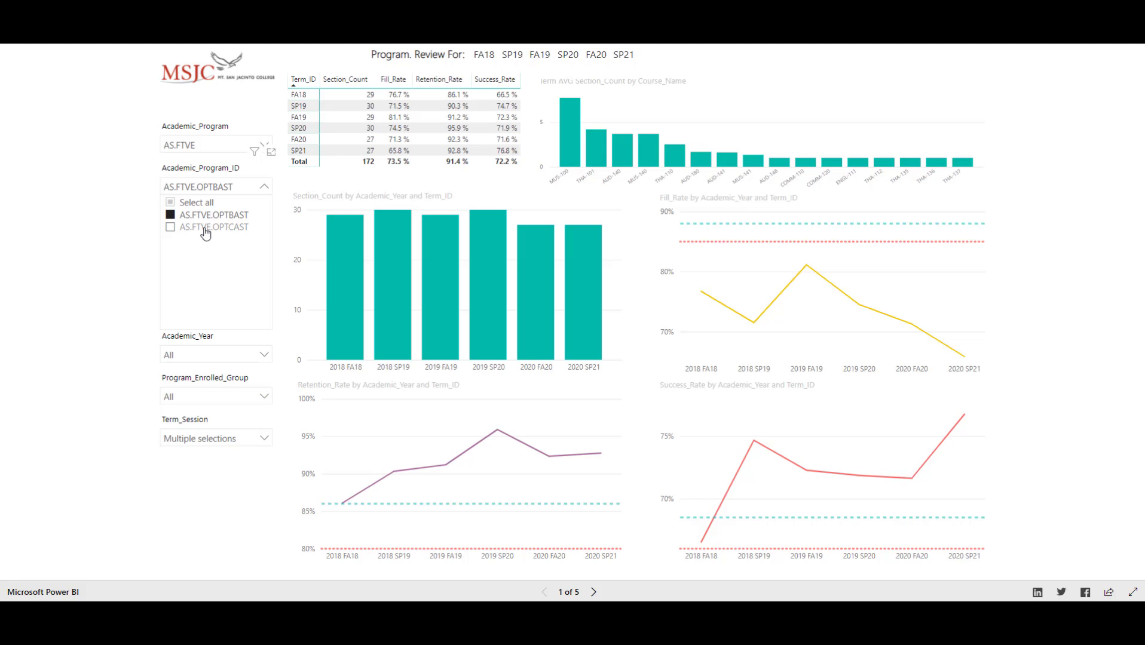
{"action": "left_click", "coordinate": [205, 228]}
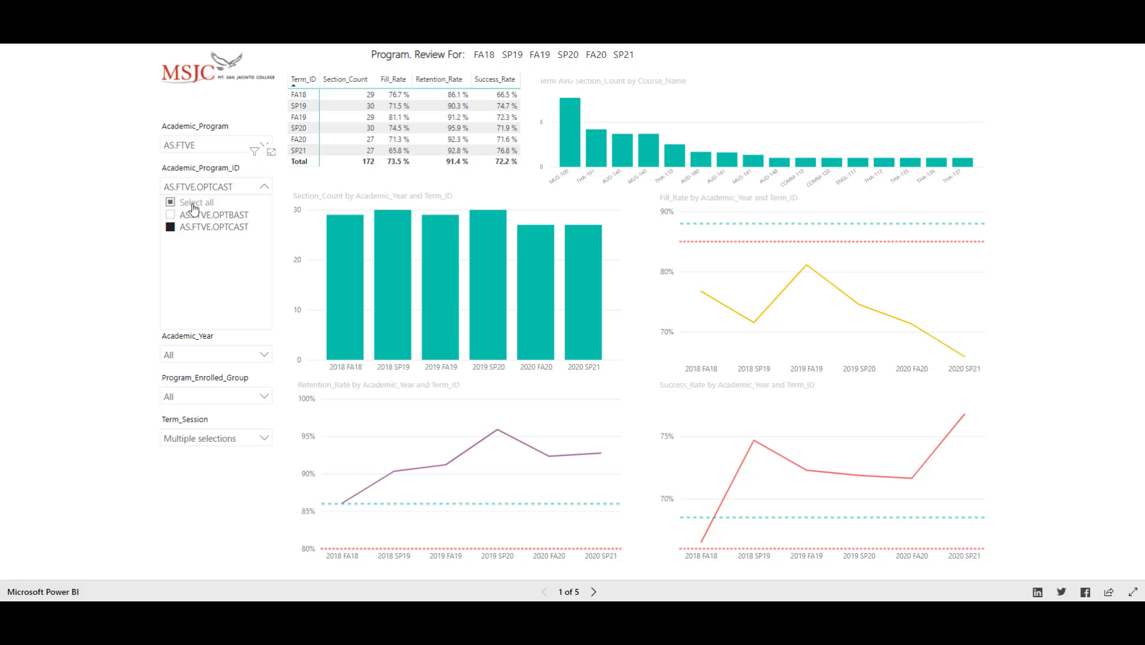
{"action": "left_click", "coordinate": [193, 203]}
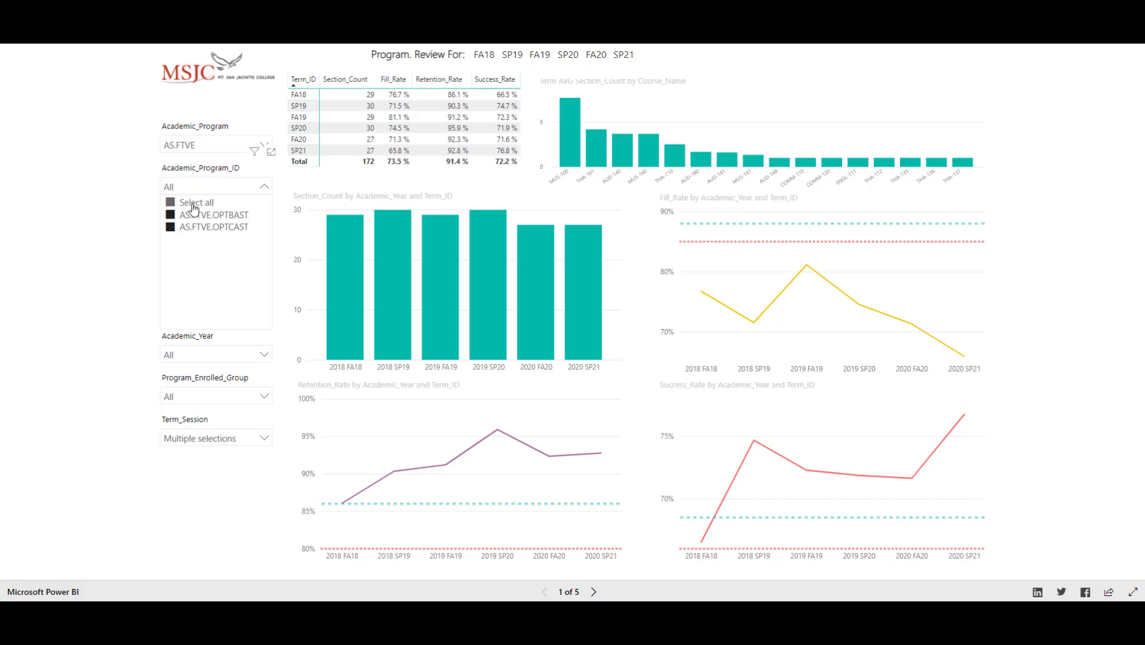
{"action": "left_click", "coordinate": [132, 262]}
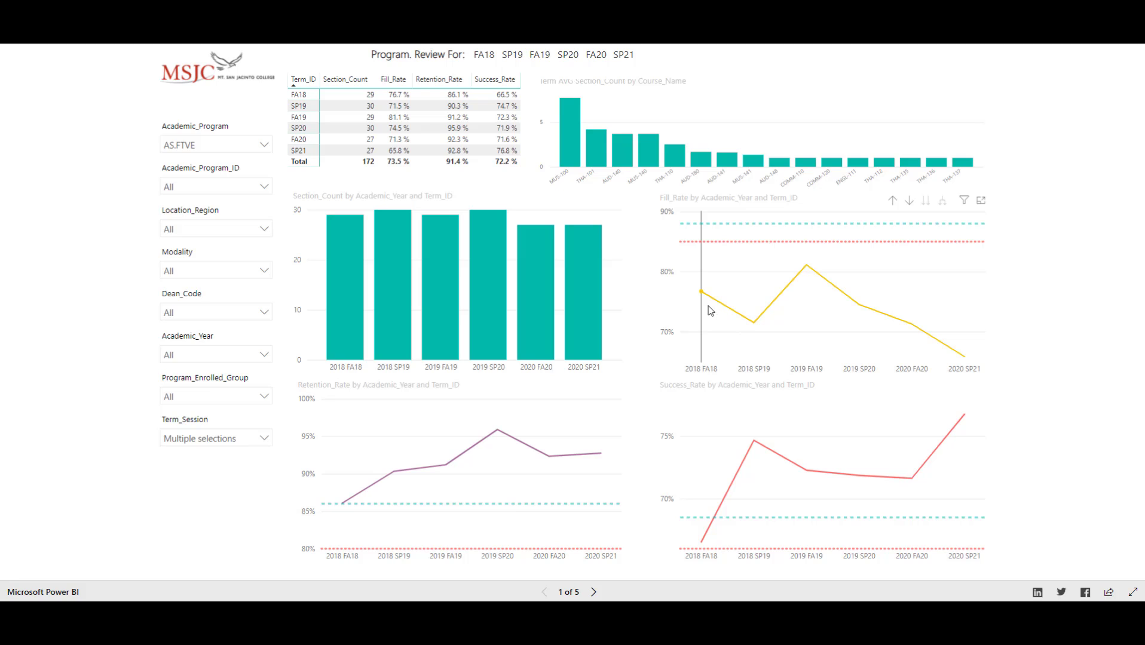
{"action": "mouse_move", "coordinate": [697, 294]}
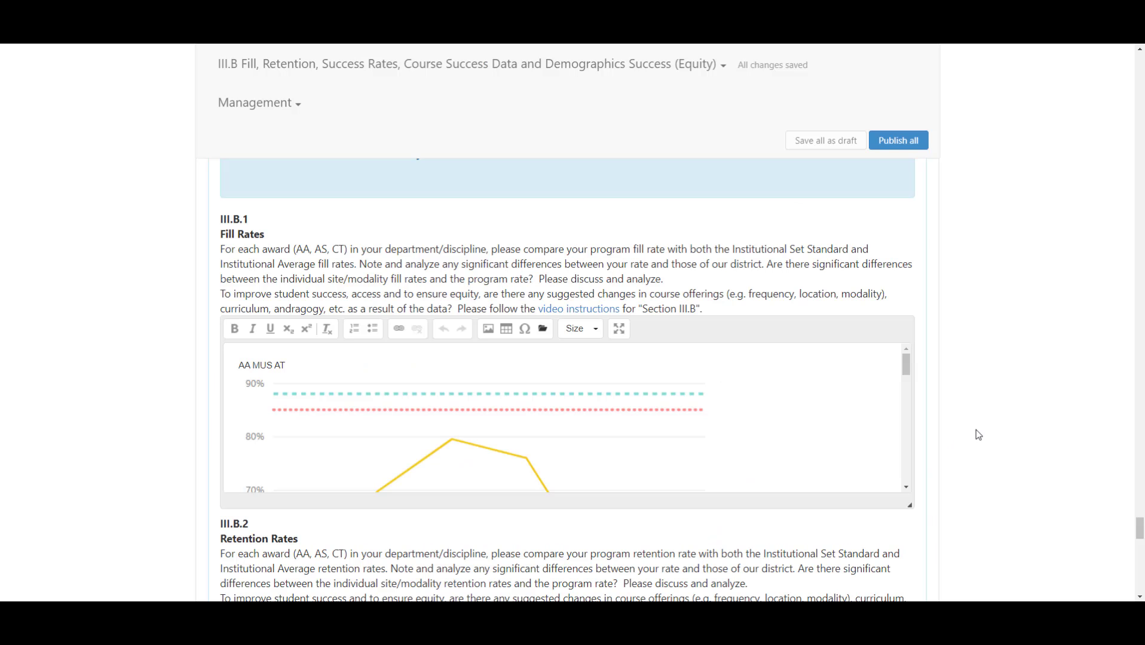
- In the program review form, expand the III.B.1 Fill Rates editor to full screen and insert blank lines above the CT MUS AT heading
{"action": "left_click", "coordinate": [617, 329]}
{"action": "scroll", "coordinate": [616, 328], "scroll_direction": "down", "scroll_amount": 1}
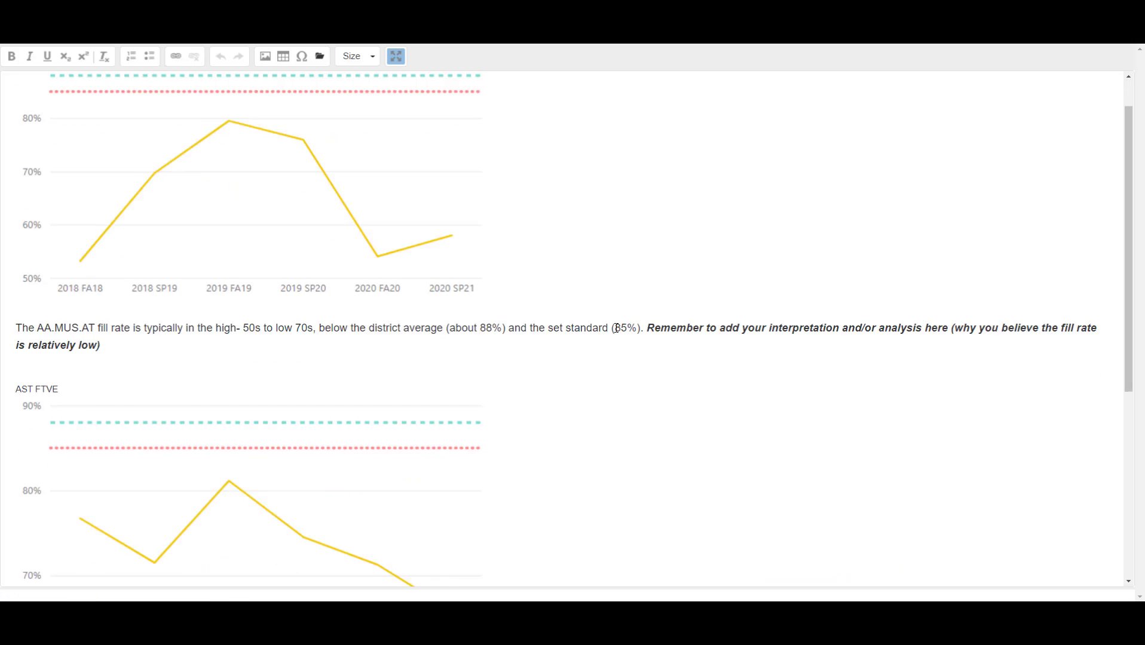
{"action": "scroll", "coordinate": [616, 327], "scroll_direction": "down", "scroll_amount": 4}
{"action": "scroll", "coordinate": [597, 331], "scroll_direction": "up", "scroll_amount": 3}
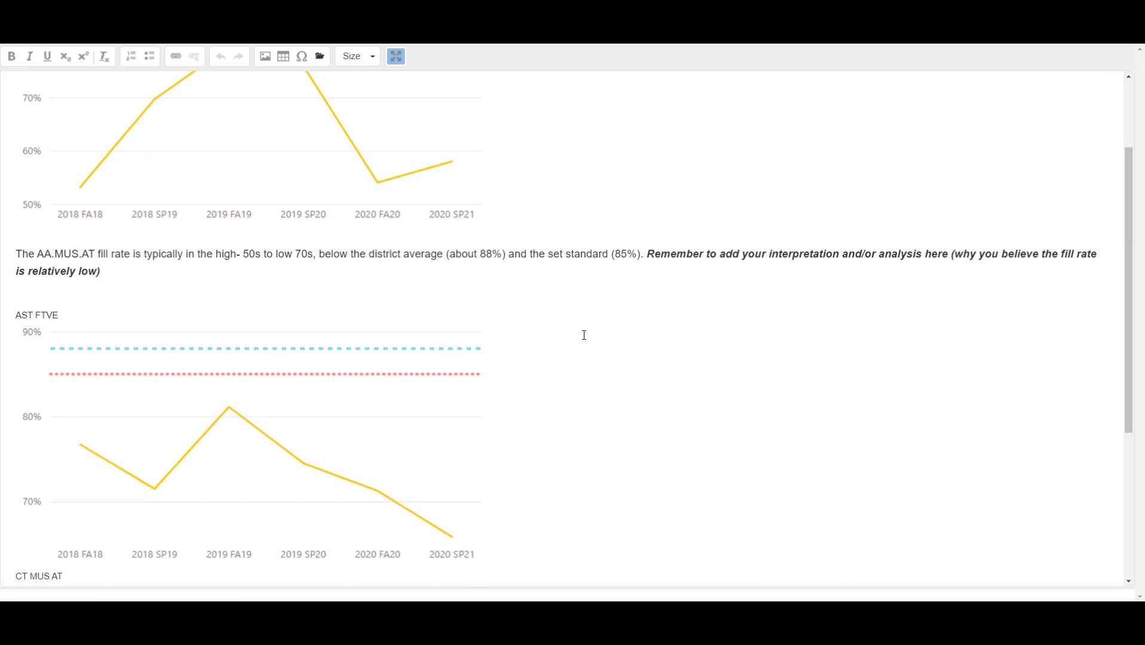
{"action": "scroll", "coordinate": [584, 334], "scroll_direction": "down", "scroll_amount": 3}
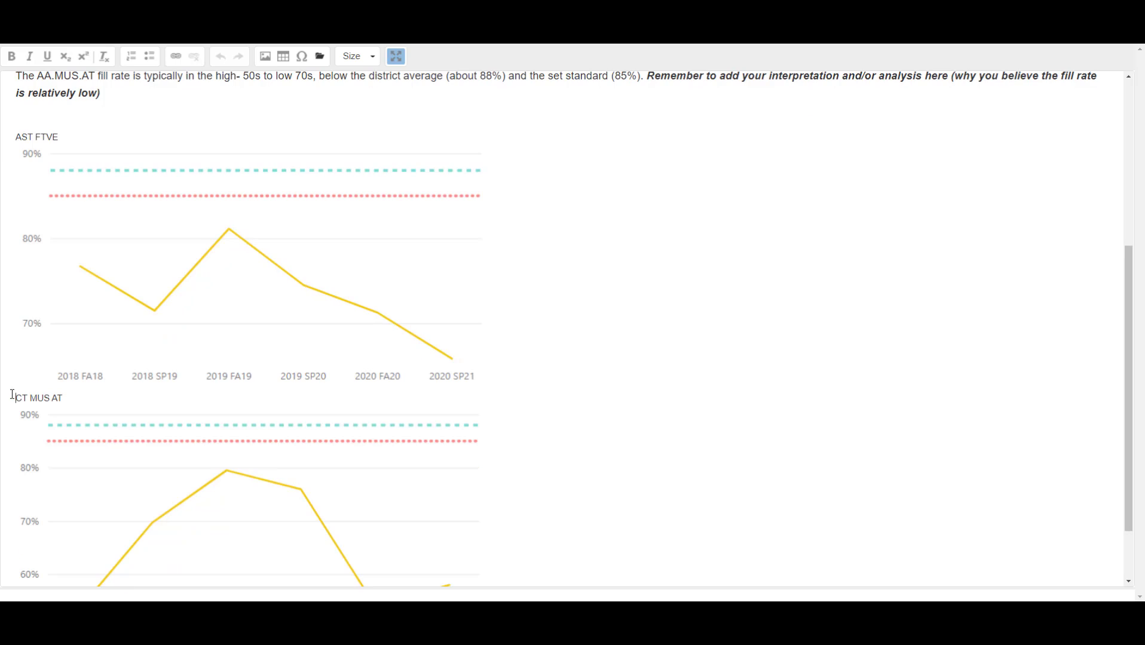
{"action": "left_click", "coordinate": [12, 394]}
{"action": "key", "text": "Return"}
{"action": "key", "text": "Return"}
{"action": "key", "text": "Return"}
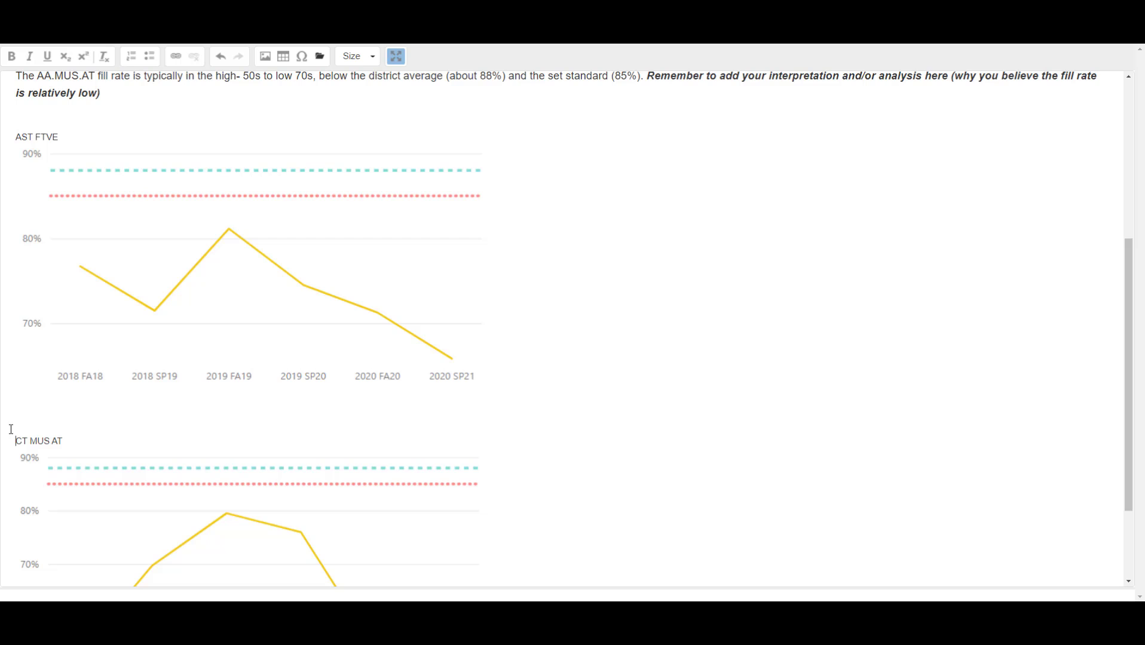
- Paste the AS.FTVE.AST fill rate analysis below the AST FTVE chart and return the Fill Rates editor to normal size
{"action": "right_click", "coordinate": [31, 413]}
{"action": "left_click", "coordinate": [73, 423]}
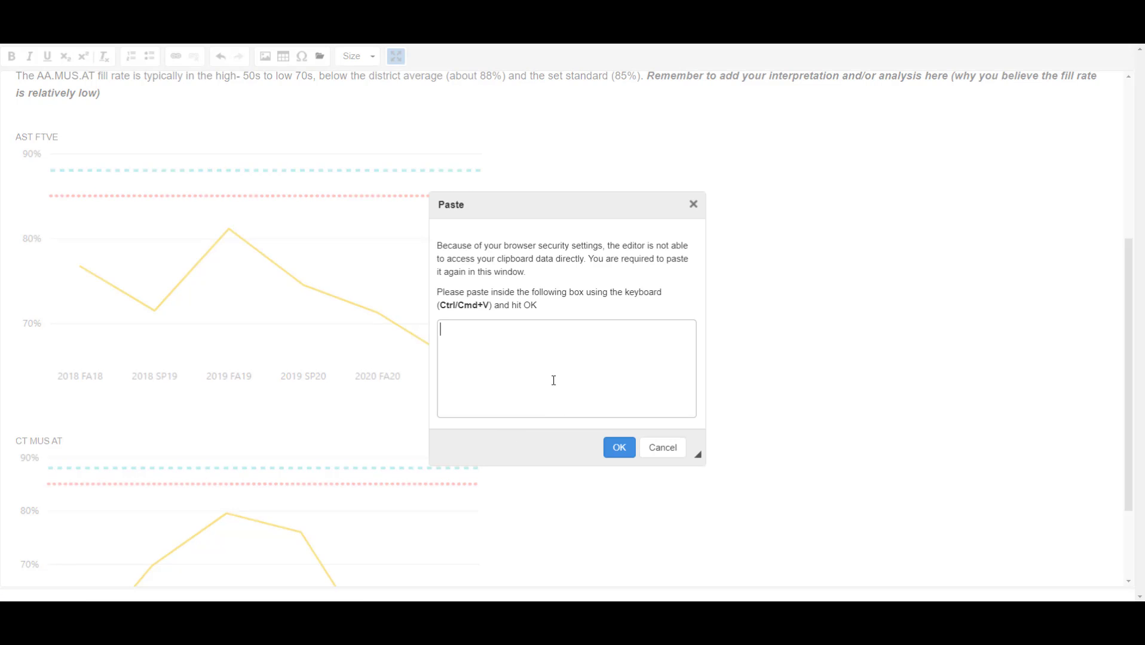
{"action": "right_click", "coordinate": [553, 381]}
{"action": "left_click", "coordinate": [585, 470]}
{"action": "left_click", "coordinate": [619, 447]}
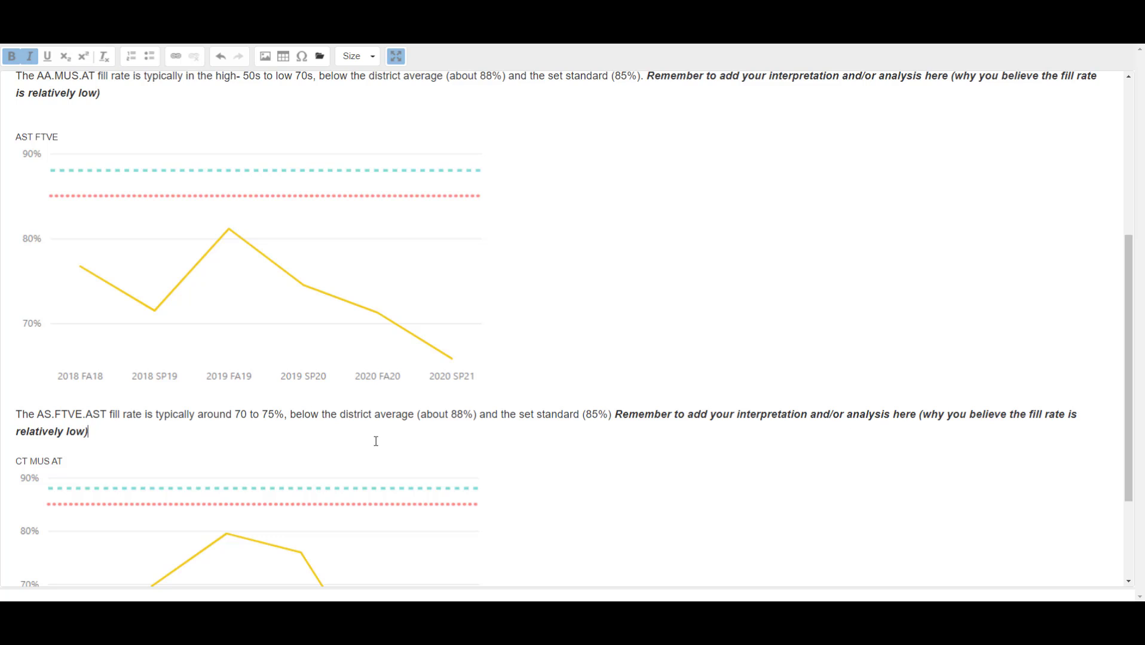
{"action": "left_click", "coordinate": [395, 56]}
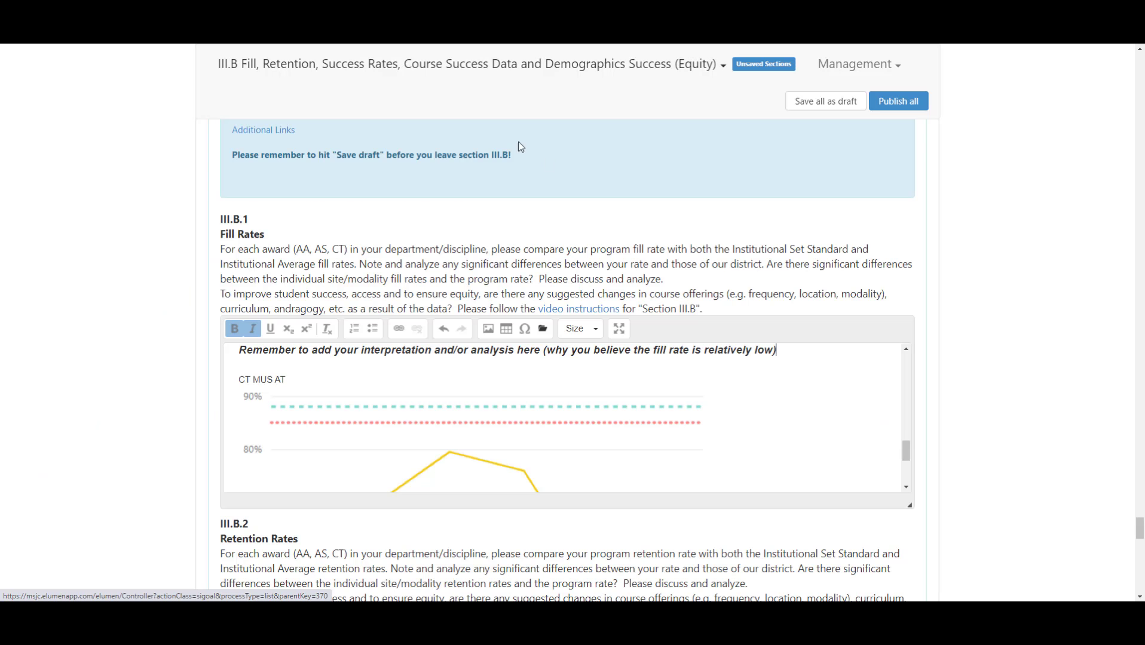
- Save section III.B with the added AS.FTVE.AST analysis as a draft
{"action": "scroll", "coordinate": [945, 403], "scroll_direction": "down", "scroll_amount": 18}
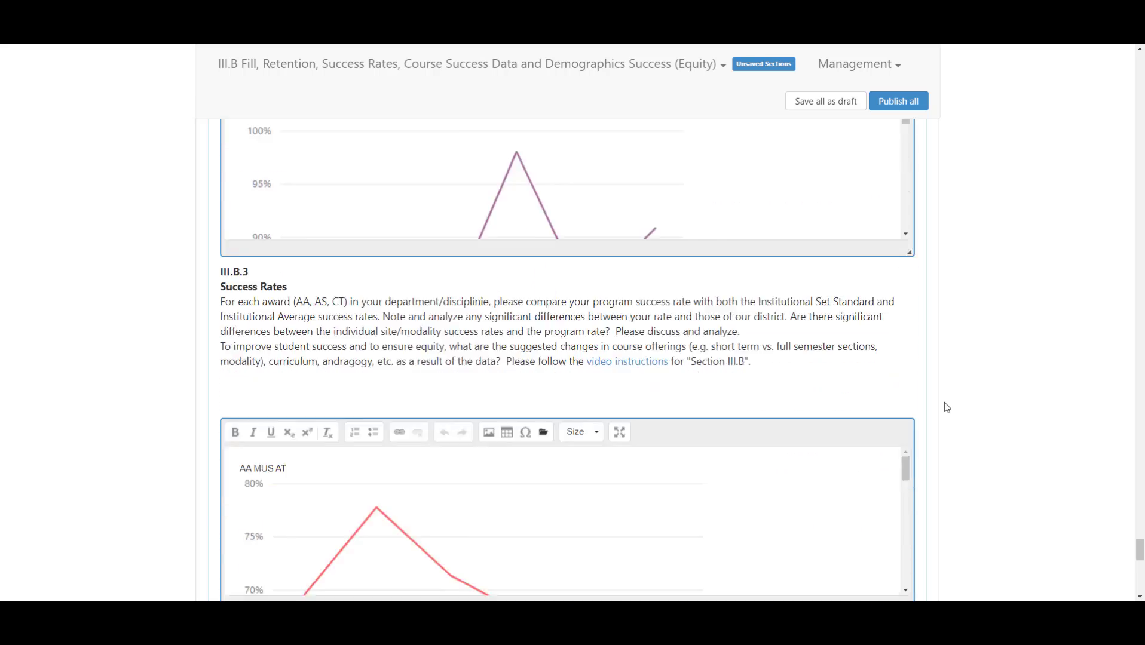
{"action": "scroll", "coordinate": [943, 402], "scroll_direction": "down", "scroll_amount": 5}
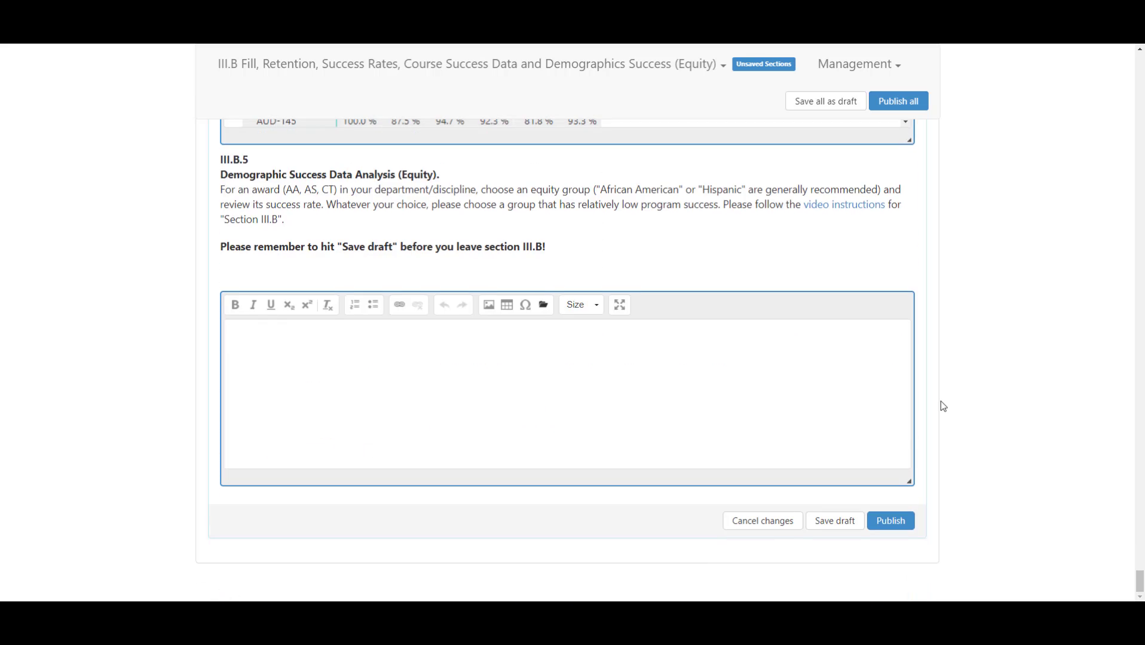
{"action": "left_click", "coordinate": [843, 522]}
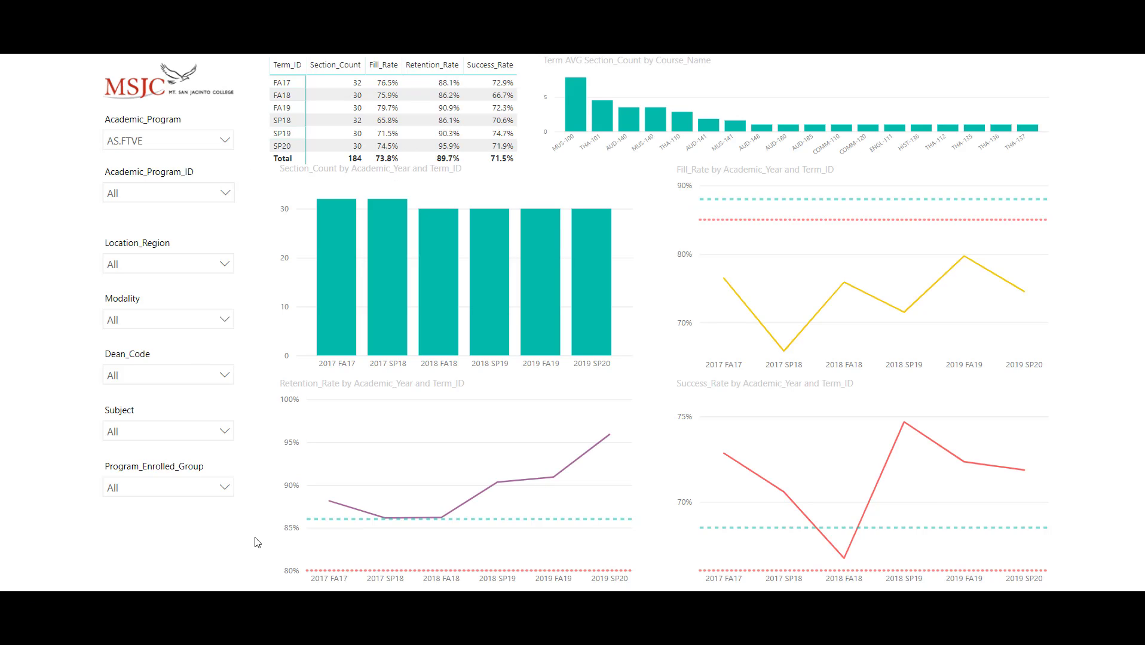
- In the Power BI report, set Academic_Program to CT.MUS and Academic_Program_ID to CT.MUS.AT
{"action": "left_click", "coordinate": [225, 142]}
{"action": "scroll", "coordinate": [205, 188], "scroll_direction": "down", "scroll_amount": 6}
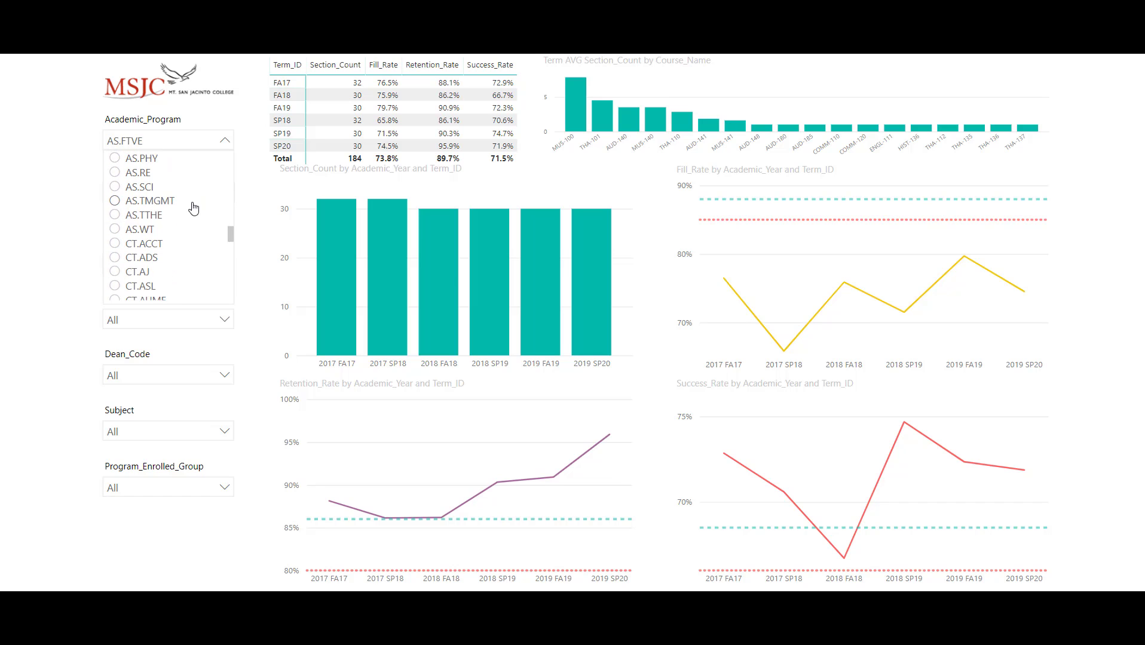
{"action": "scroll", "coordinate": [193, 207], "scroll_direction": "down", "scroll_amount": 6}
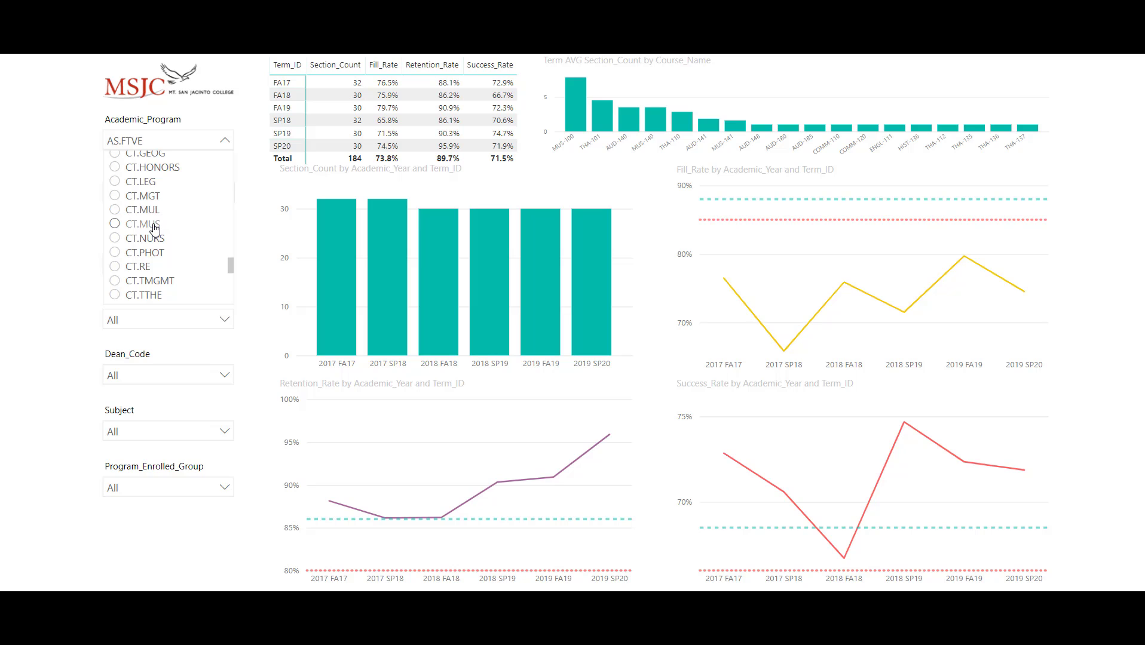
{"action": "left_click", "coordinate": [154, 227]}
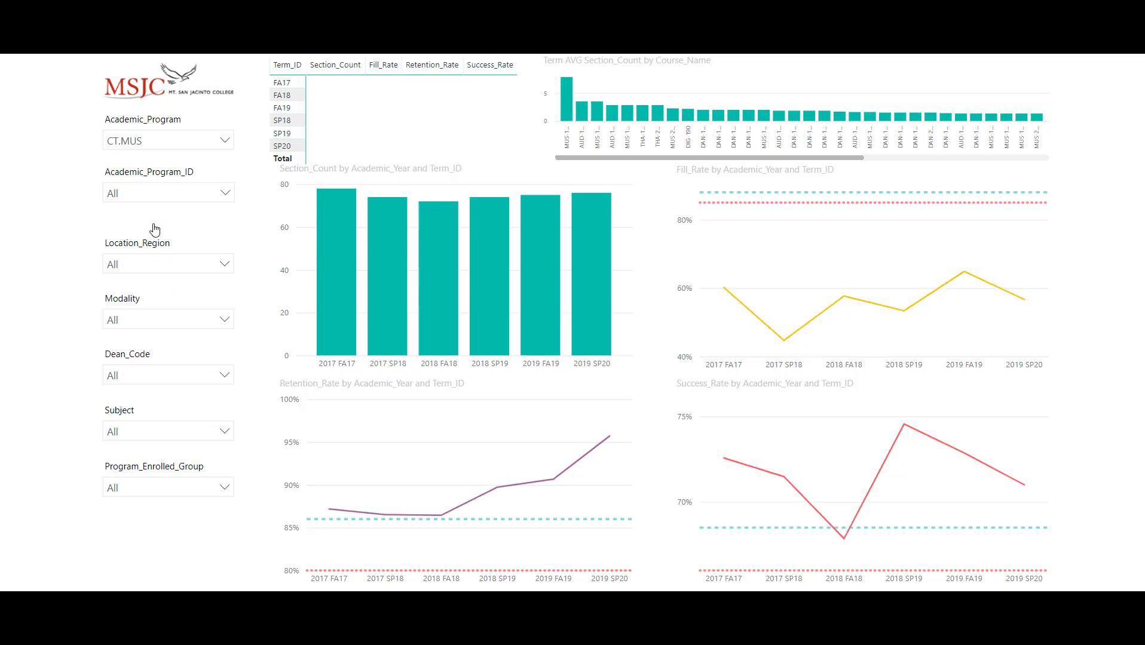
{"action": "left_click", "coordinate": [226, 194]}
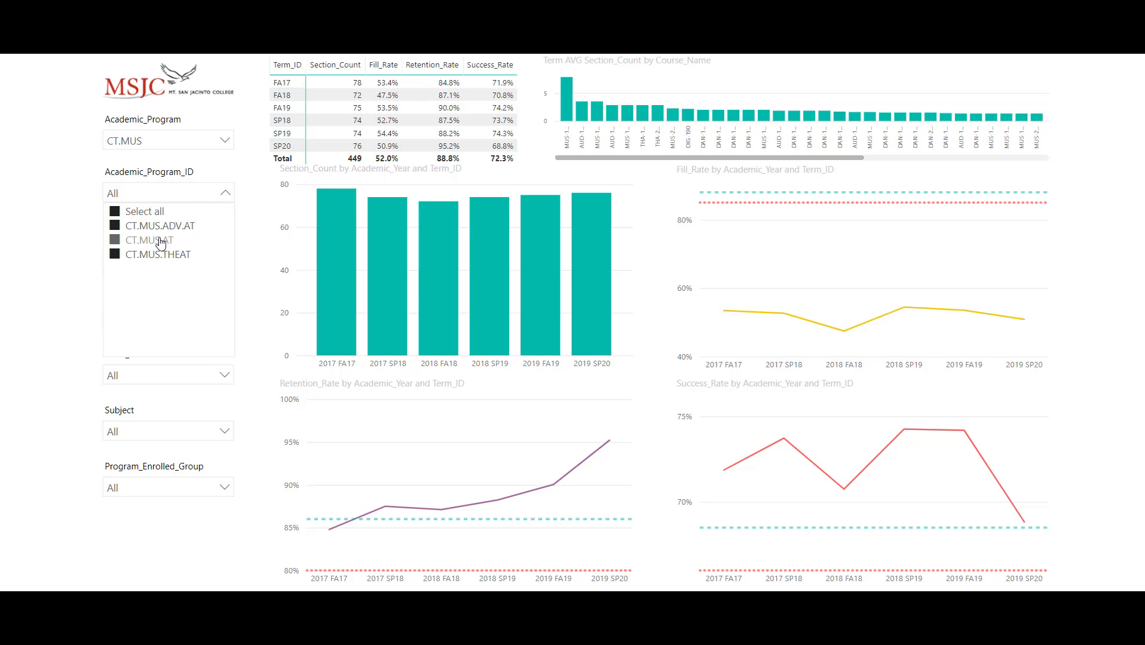
{"action": "left_click", "coordinate": [114, 241]}
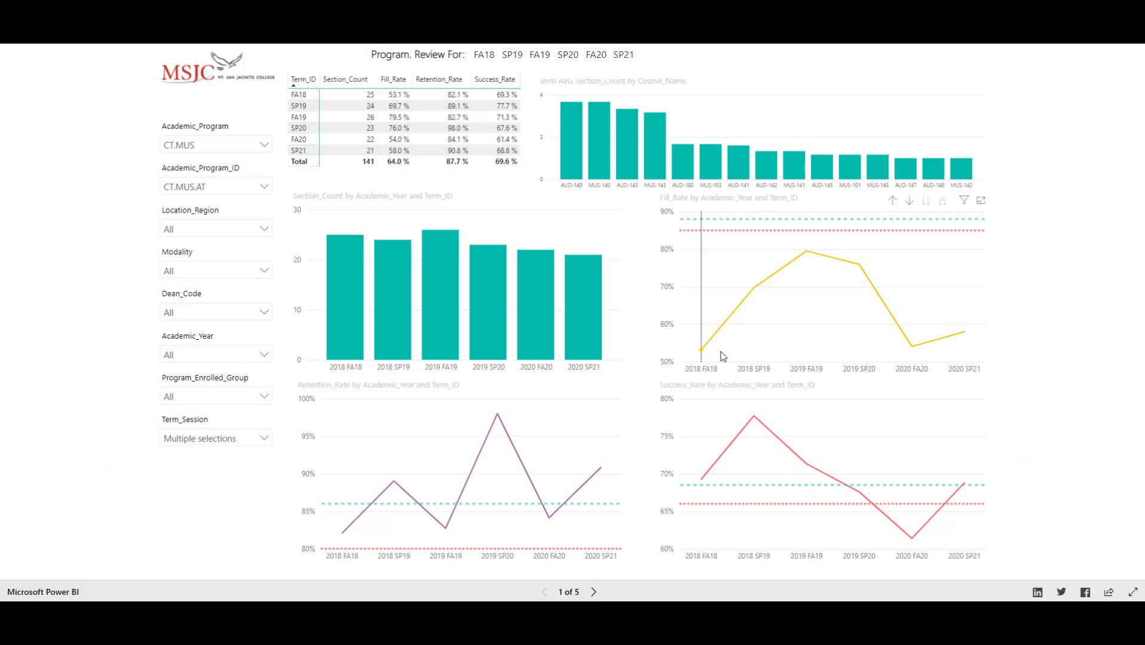
{"action": "mouse_move", "coordinate": [721, 354]}
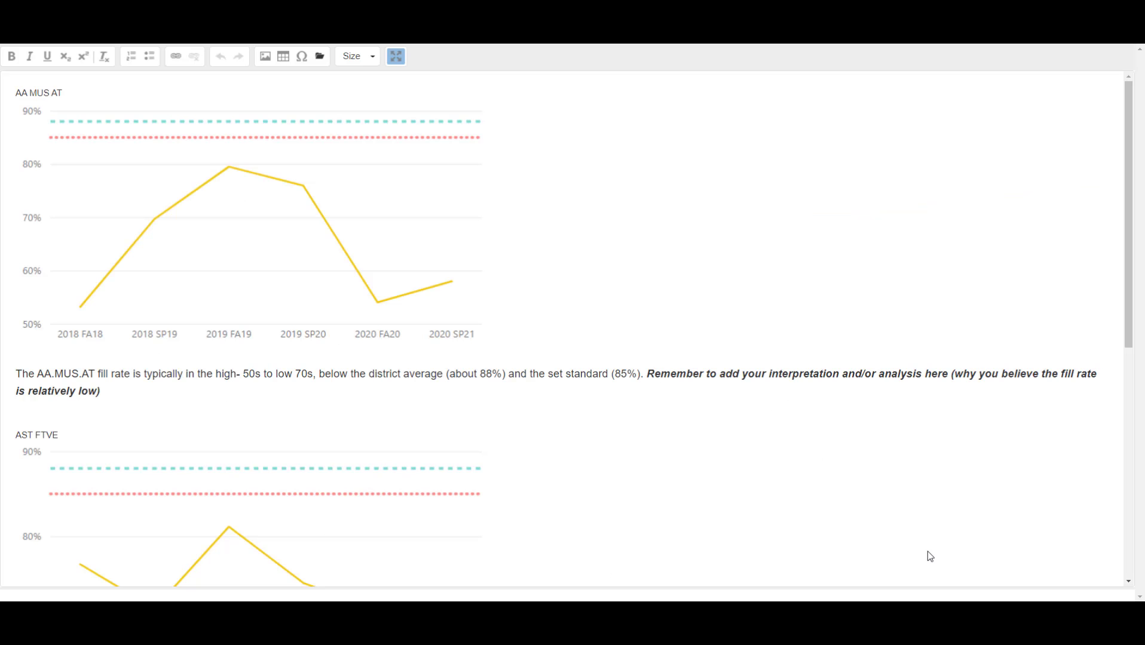
- Paste the CT.MUS.AT fill rate analysis below the CT MUS AT chart and return the Fill Rates editor to normal size
{"action": "scroll", "coordinate": [929, 553], "scroll_direction": "down", "scroll_amount": 7}
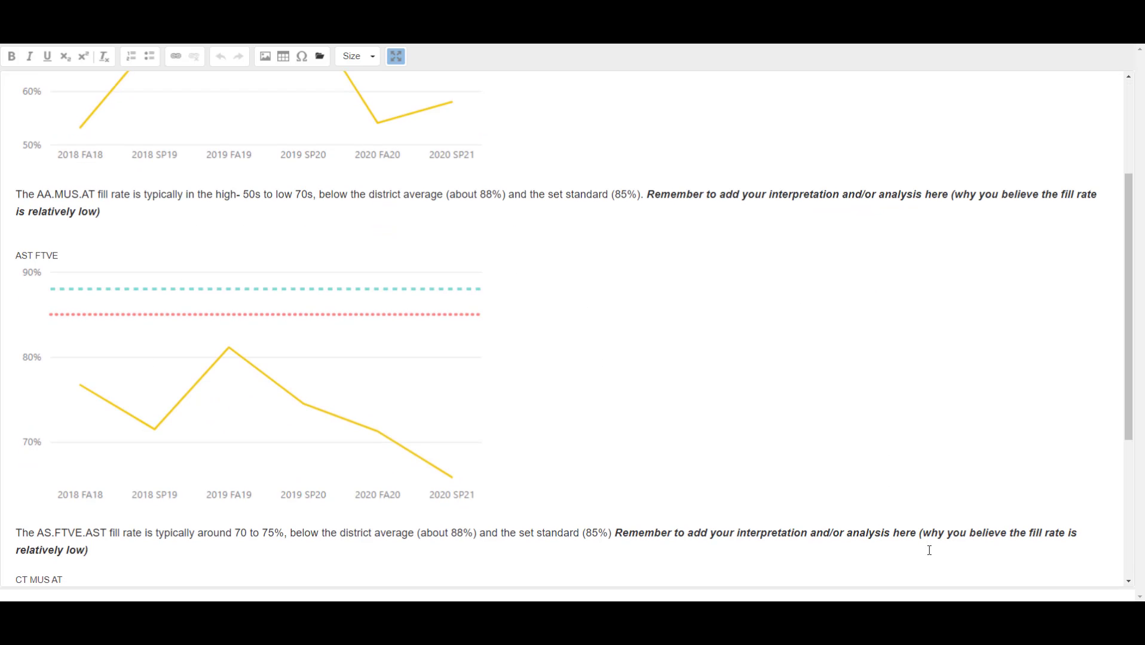
{"action": "left_click", "coordinate": [549, 486]}
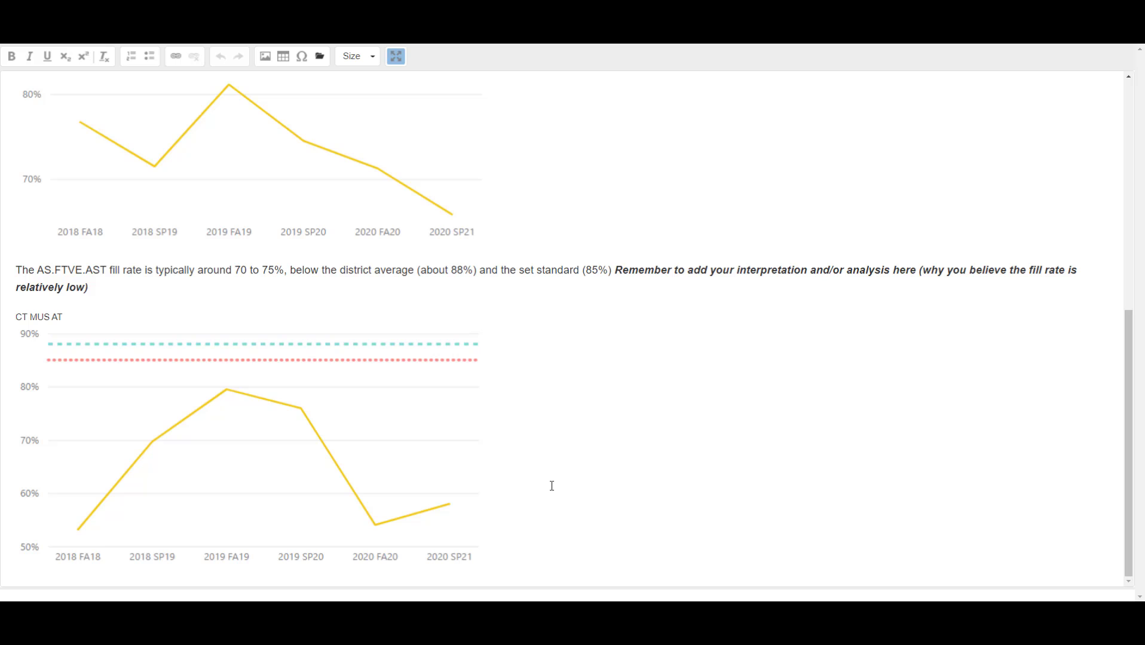
{"action": "key", "text": "Return"}
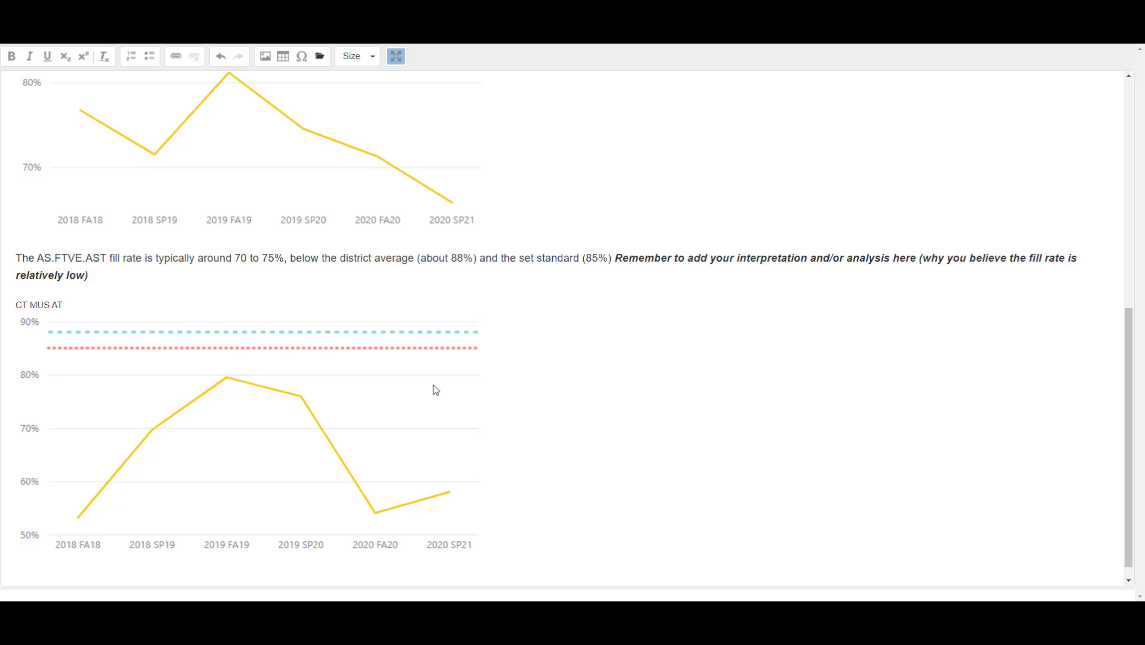
{"action": "right_click", "coordinate": [44, 584]}
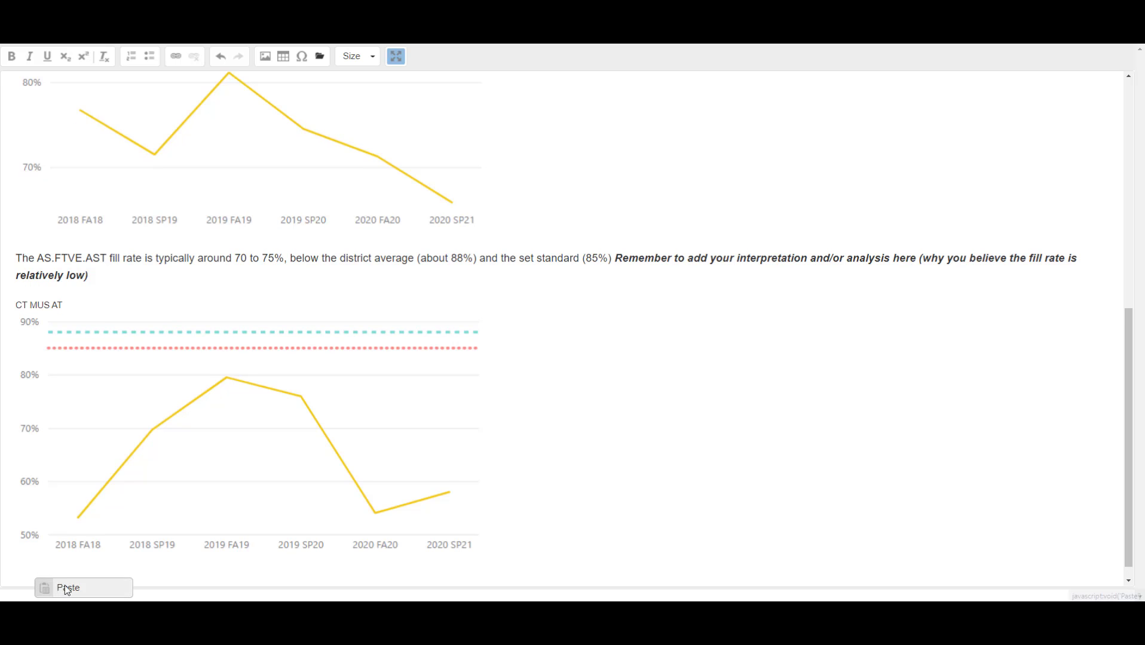
{"action": "left_click", "coordinate": [64, 587]}
{"action": "right_click", "coordinate": [457, 367]}
{"action": "left_click", "coordinate": [485, 459]}
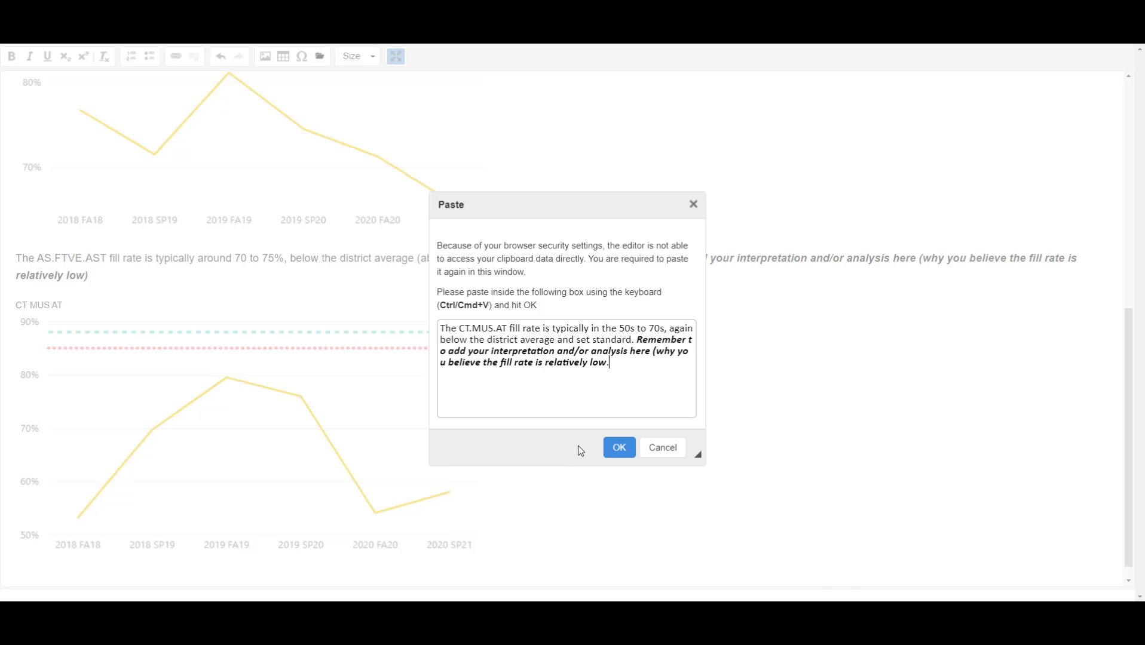
{"action": "left_click", "coordinate": [619, 448]}
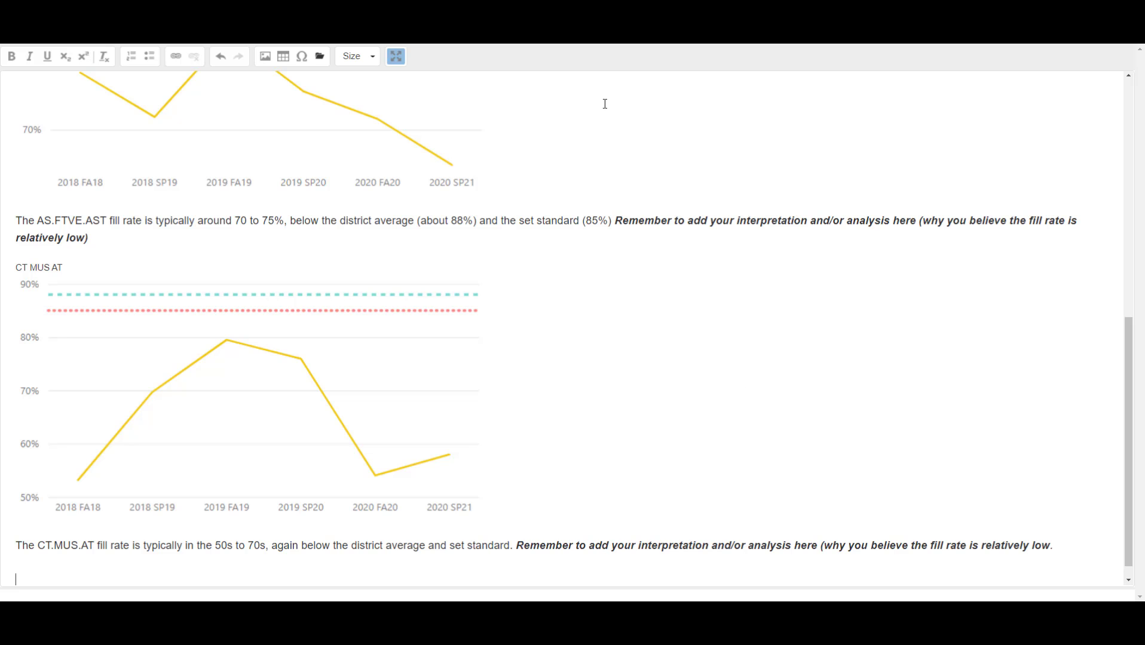
{"action": "left_click", "coordinate": [389, 58]}
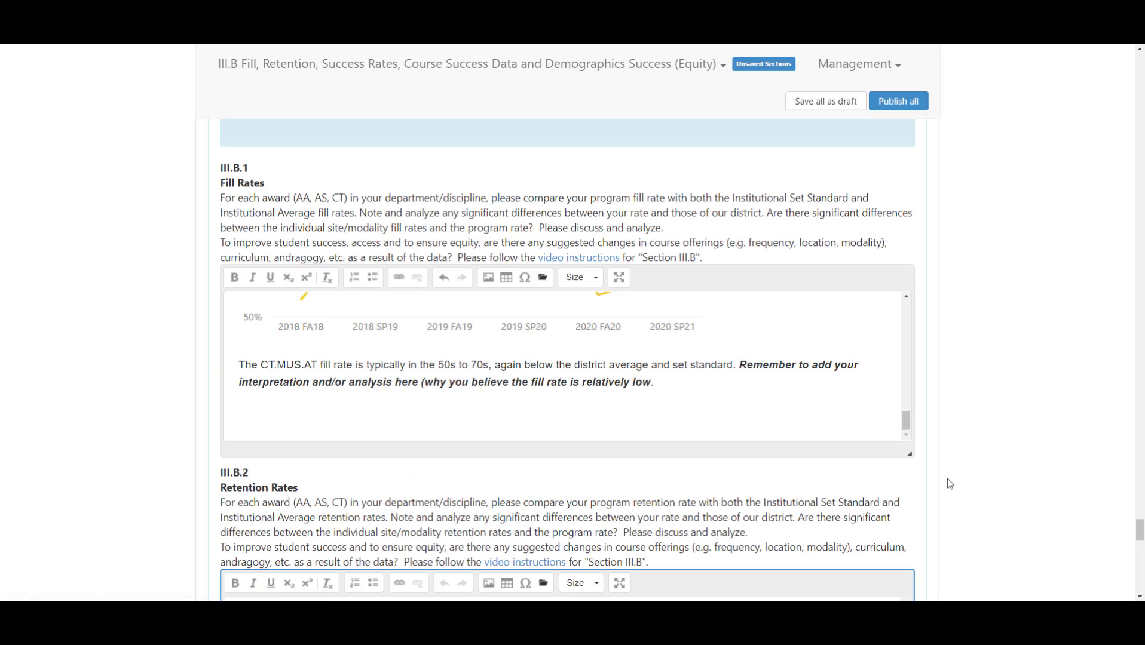
- Save section III.B with the added CT.MUS.AT analysis as a draft
{"action": "scroll", "coordinate": [968, 475], "scroll_direction": "down", "scroll_amount": 6}
{"action": "scroll", "coordinate": [968, 473], "scroll_direction": "down", "scroll_amount": 12}
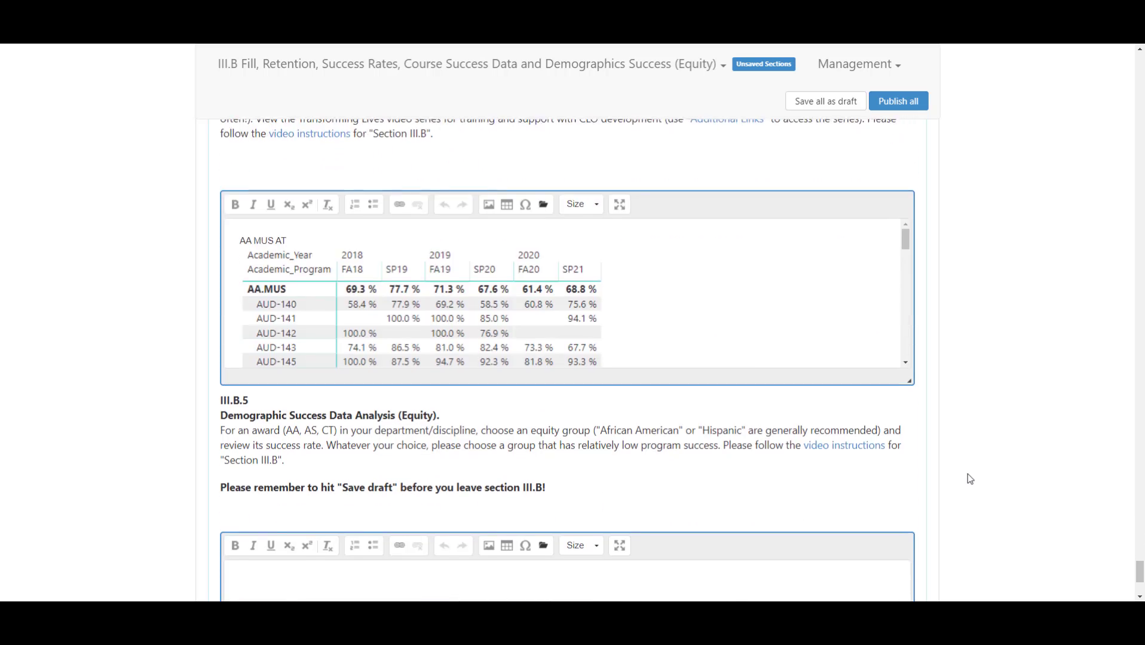
{"action": "left_click", "coordinate": [825, 522]}
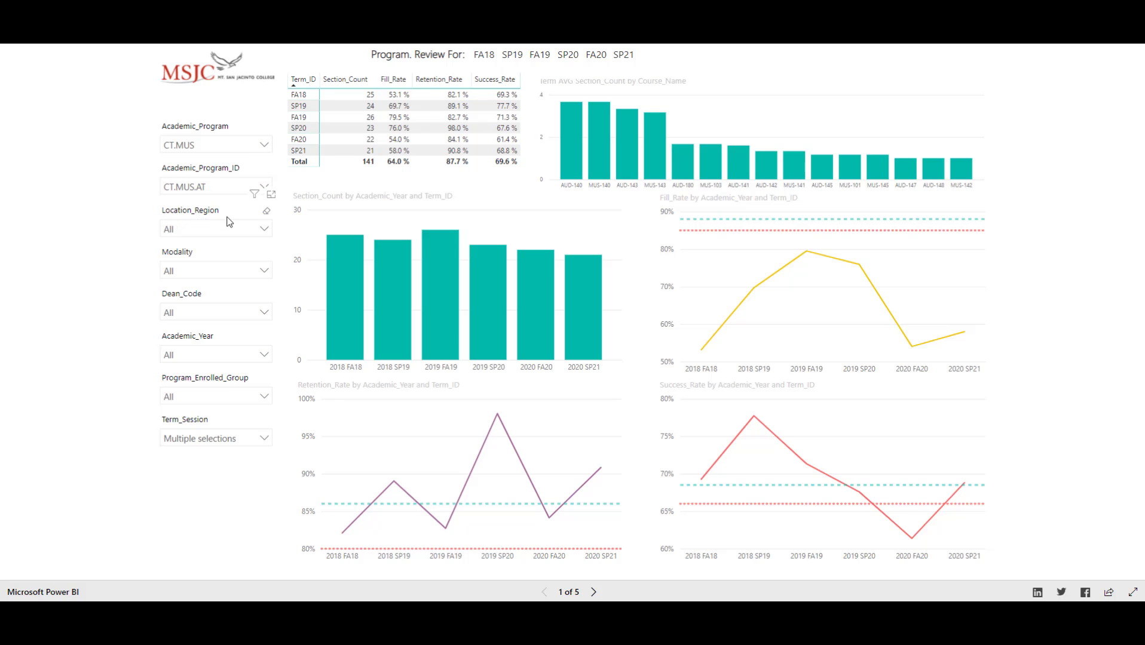
- In the Power BI report, filter Location_Region to MVC and to SJC to compare the fill rates per term at each site
{"action": "left_click", "coordinate": [263, 230]}
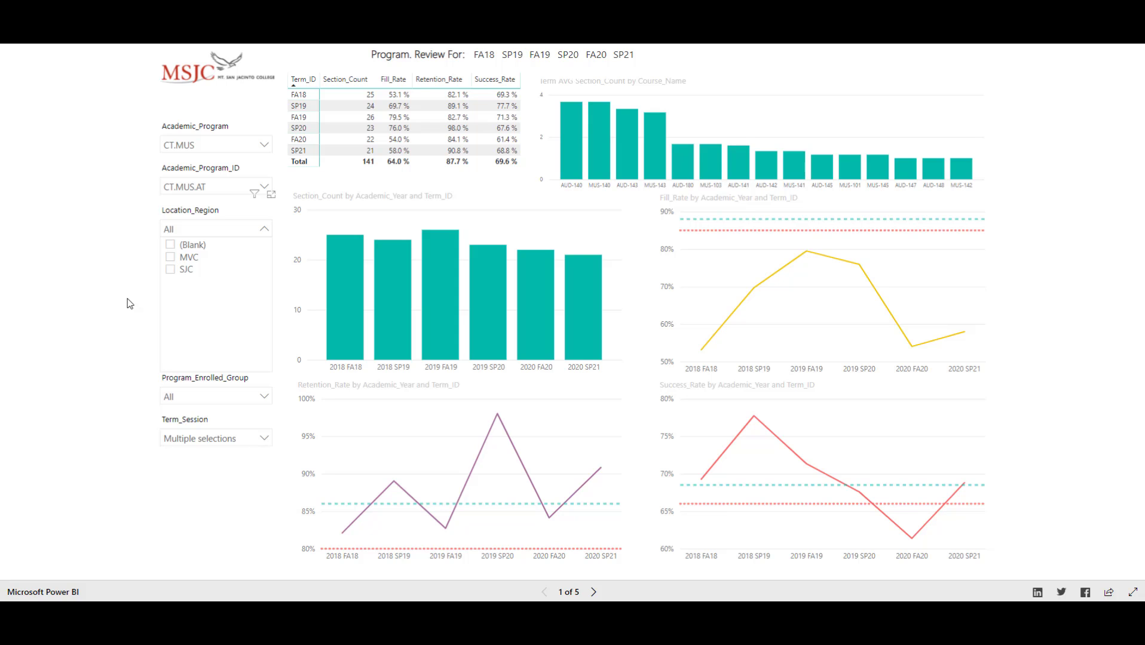
{"action": "left_click", "coordinate": [190, 258]}
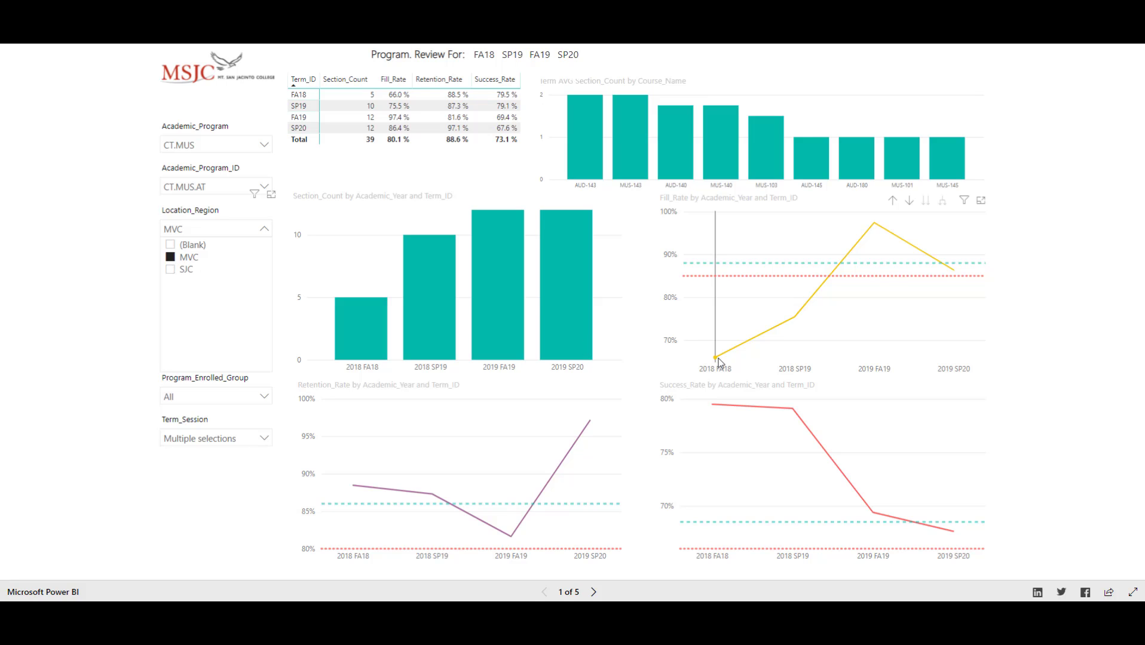
{"action": "mouse_move", "coordinate": [722, 362]}
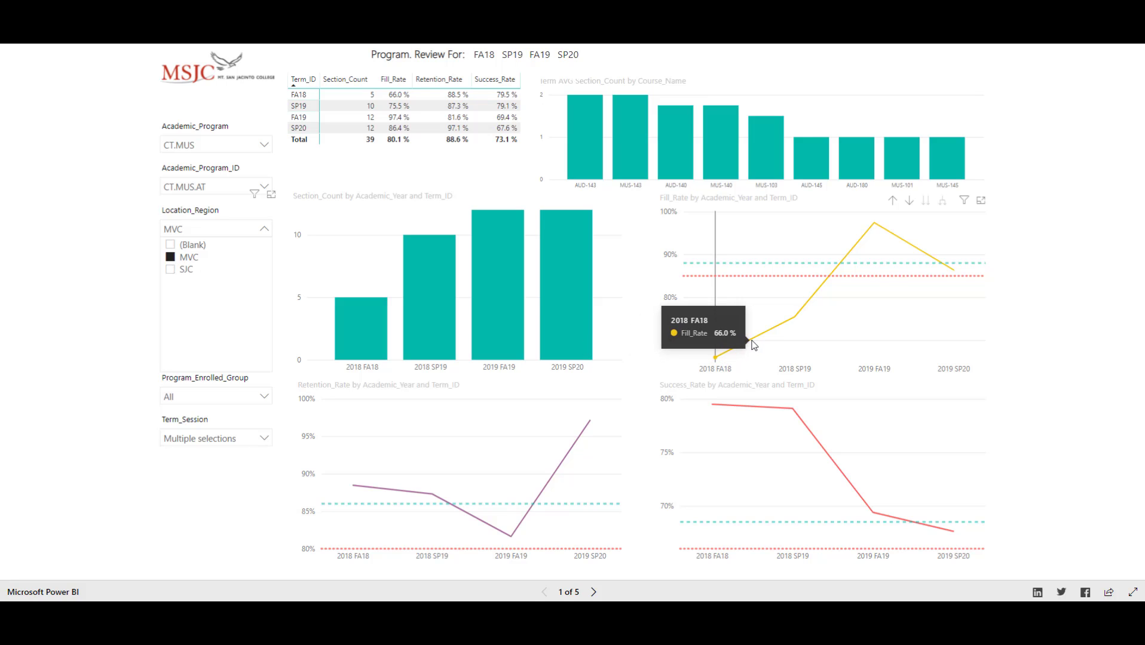
{"action": "mouse_move", "coordinate": [800, 299]}
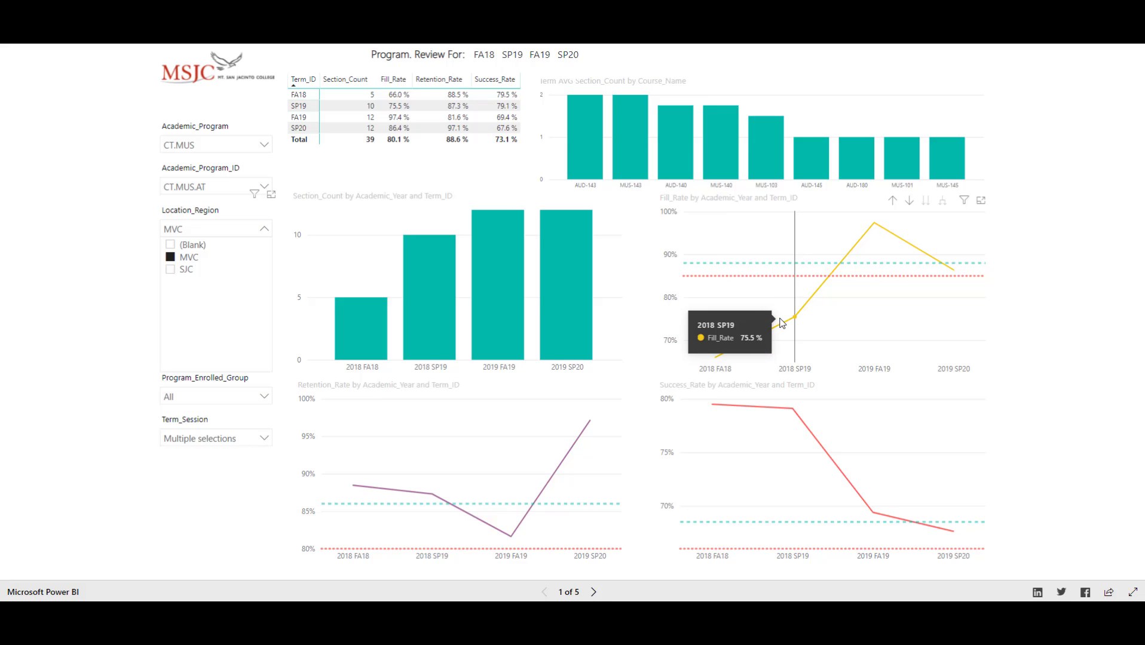
{"action": "mouse_move", "coordinate": [883, 234]}
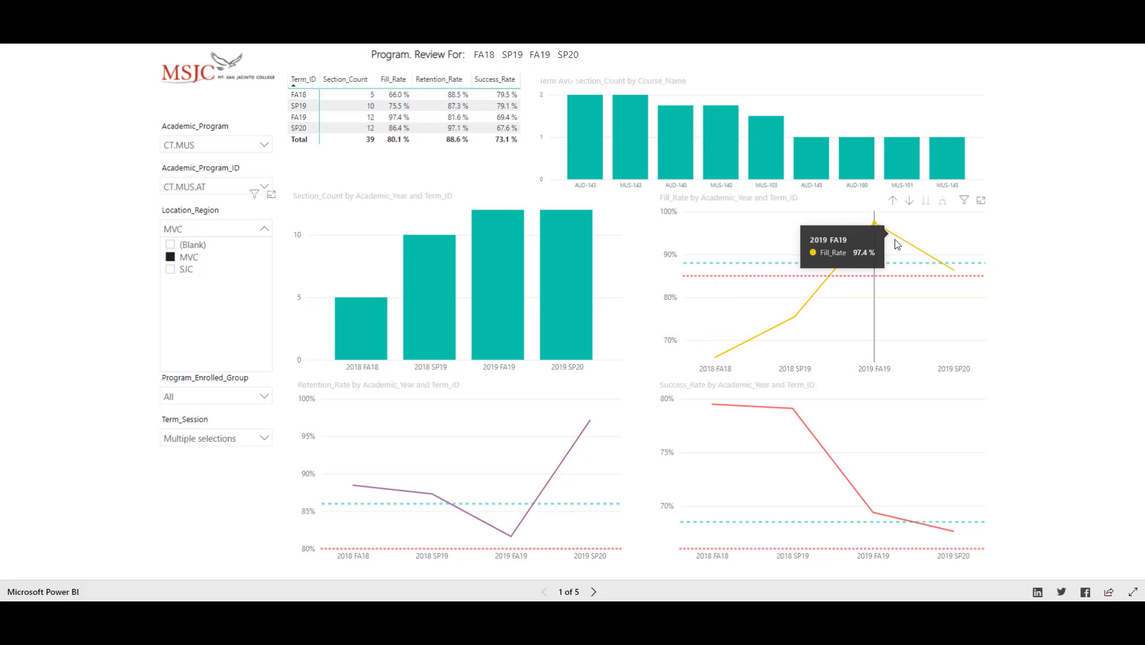
{"action": "left_click", "coordinate": [171, 269]}
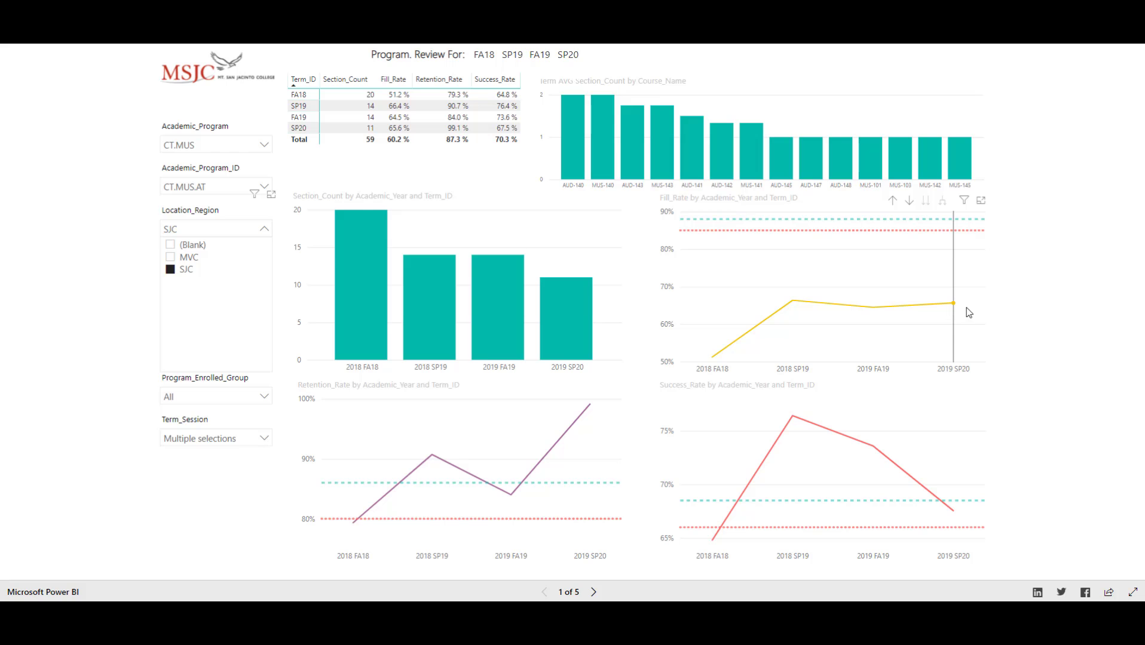
{"action": "mouse_move", "coordinate": [980, 312]}
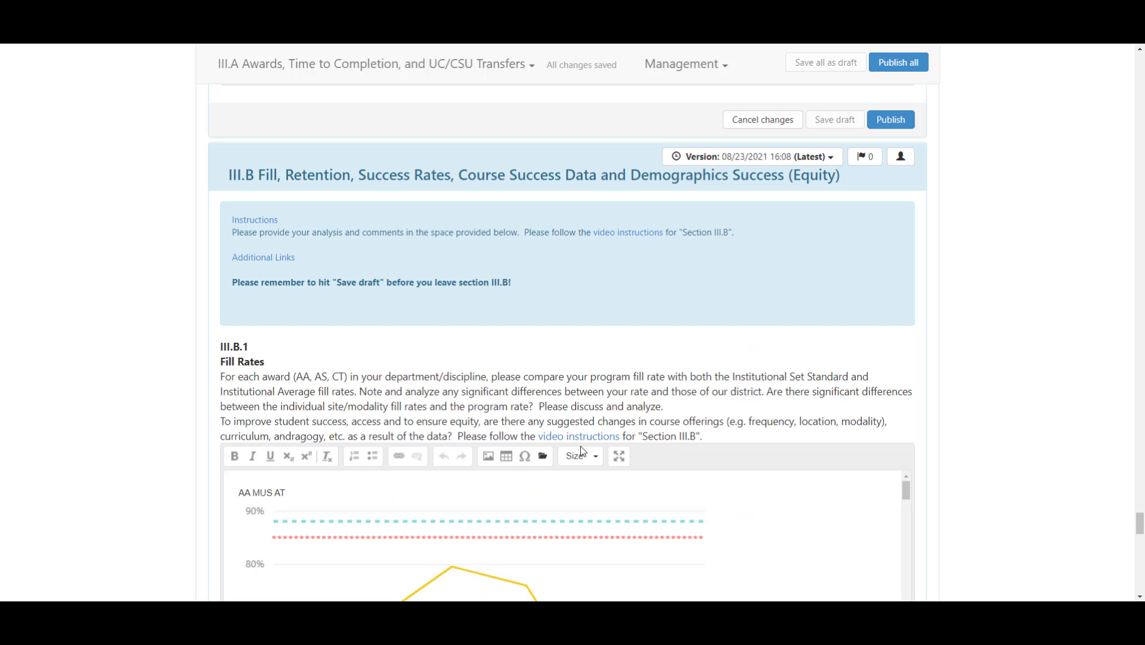
- In the program review form, paste the MVC and SJC fill rate comparison below the CT.MUS.AT analysis, using the full-screen Fill Rates editor
{"action": "left_click", "coordinate": [625, 460]}
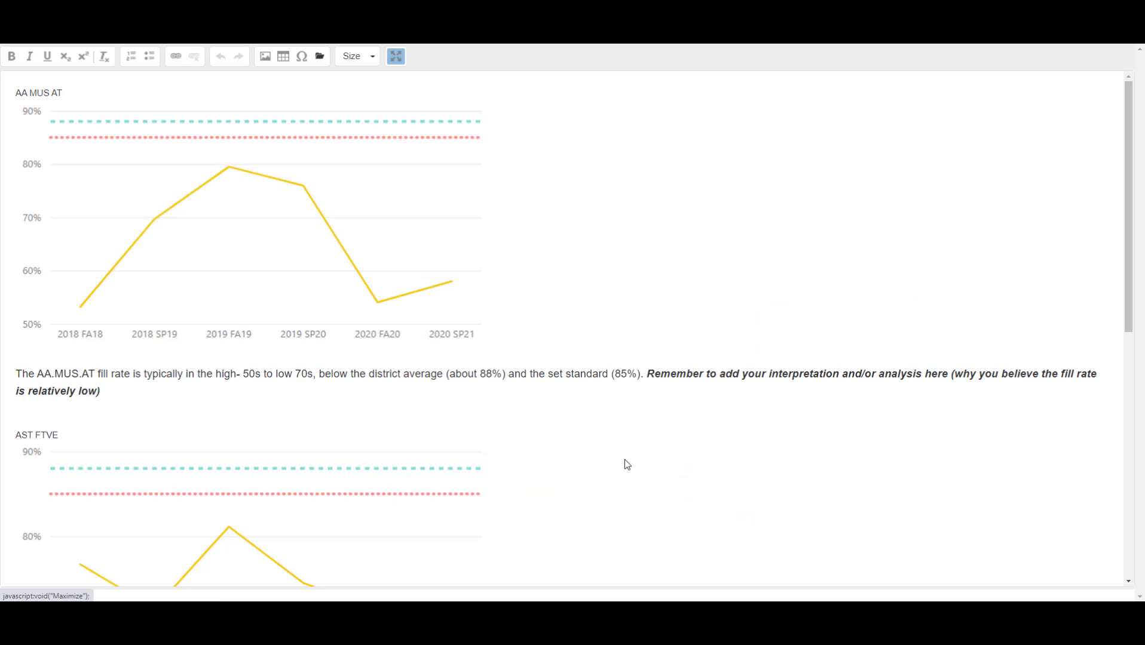
{"action": "scroll", "coordinate": [718, 457], "scroll_direction": "down", "scroll_amount": 9}
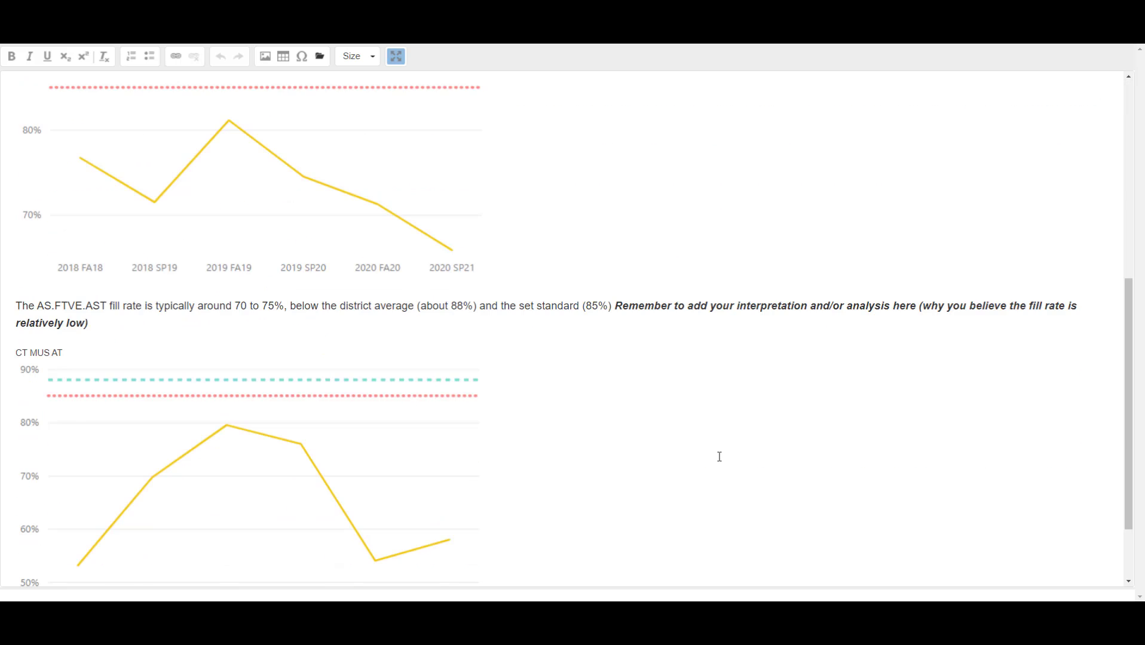
{"action": "left_click", "coordinate": [1062, 532]}
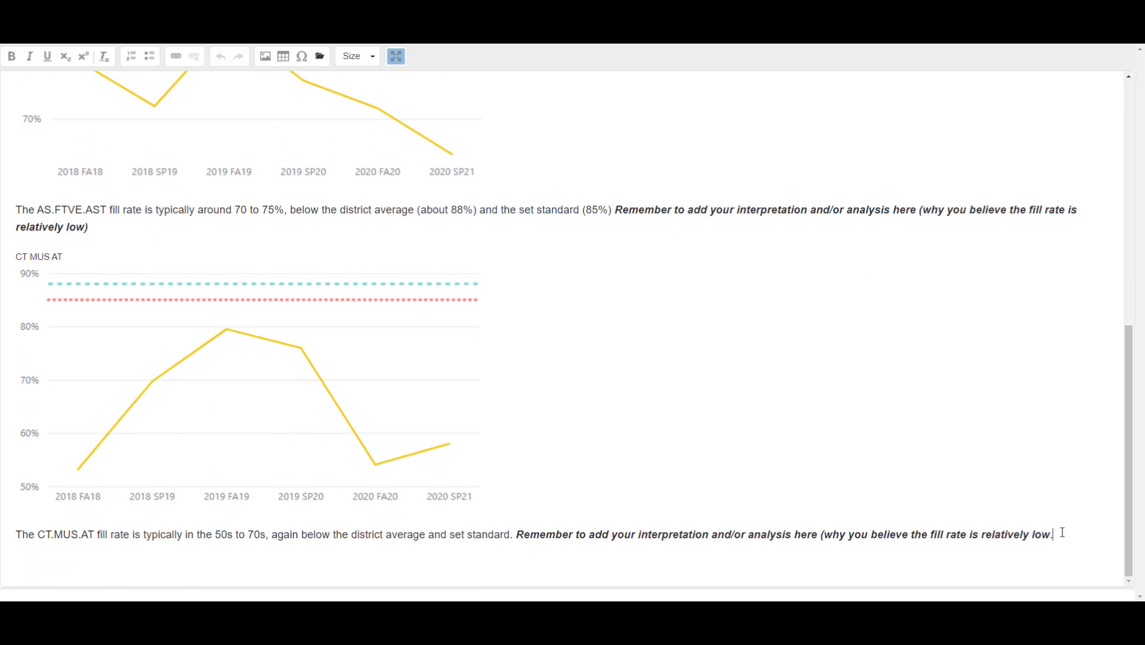
{"action": "right_click", "coordinate": [21, 545]}
{"action": "left_click", "coordinate": [64, 556]}
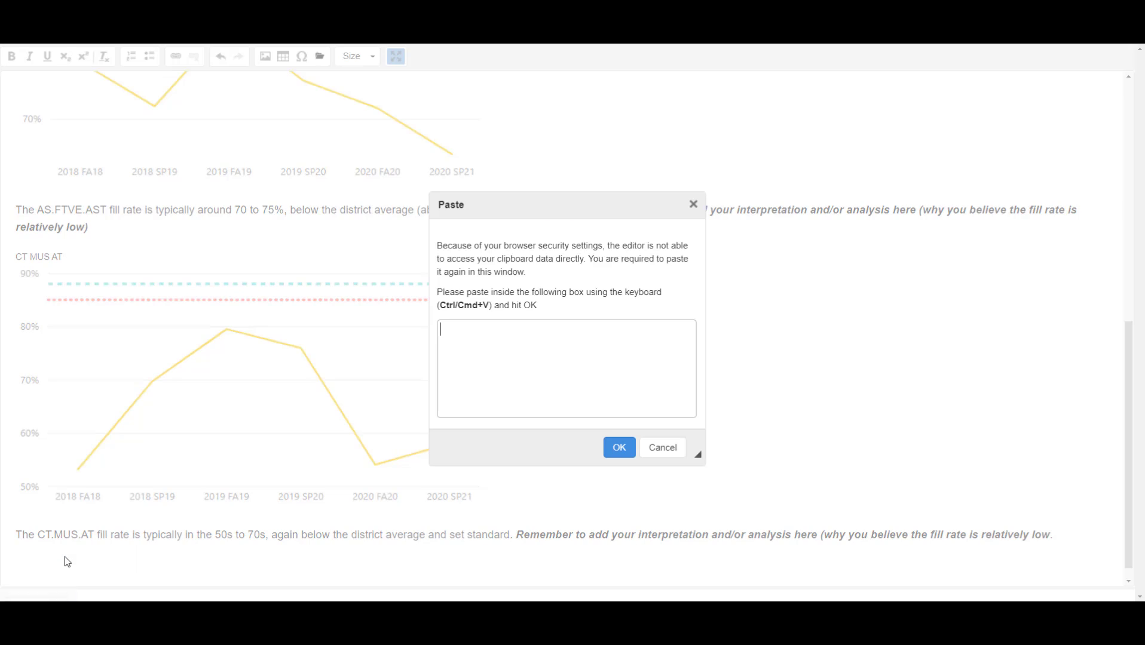
{"action": "type", "text": "The fill rate at MVC has risen from the 70s into the 90s in recent years. At SJC the fill rate has risen from the 50s to the 60s in recent years. Remember to add your interpretation and/or analysis here (why you believe the fill rate has risen at both MVC and SJC in recent years)."}
{"action": "left_click", "coordinate": [619, 448]}
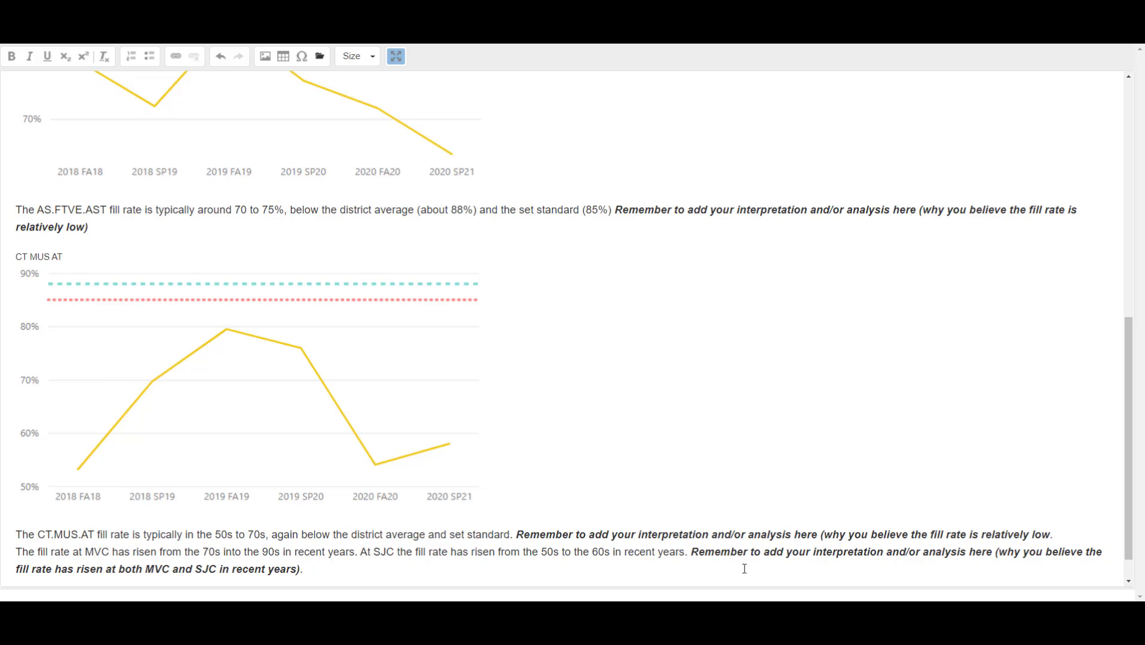
{"action": "left_click", "coordinate": [778, 572]}
{"action": "left_click", "coordinate": [397, 56]}
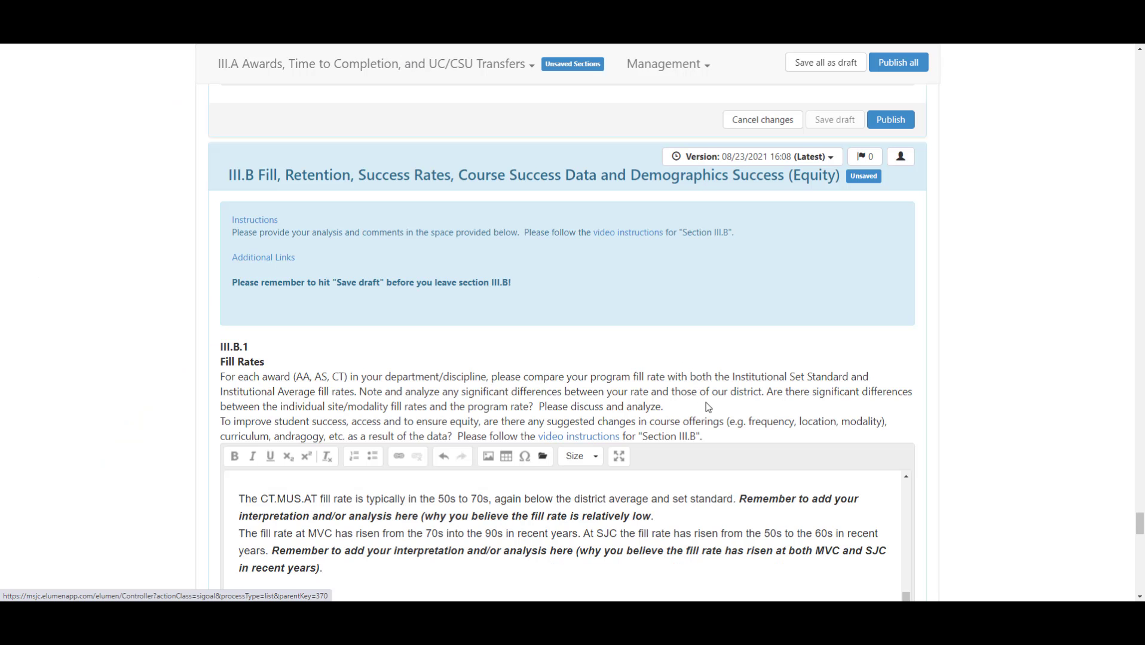
- Save section III.B with the added MVC and SJC site comparison as a draft
{"action": "scroll", "coordinate": [708, 407], "scroll_direction": "down", "scroll_amount": 20}
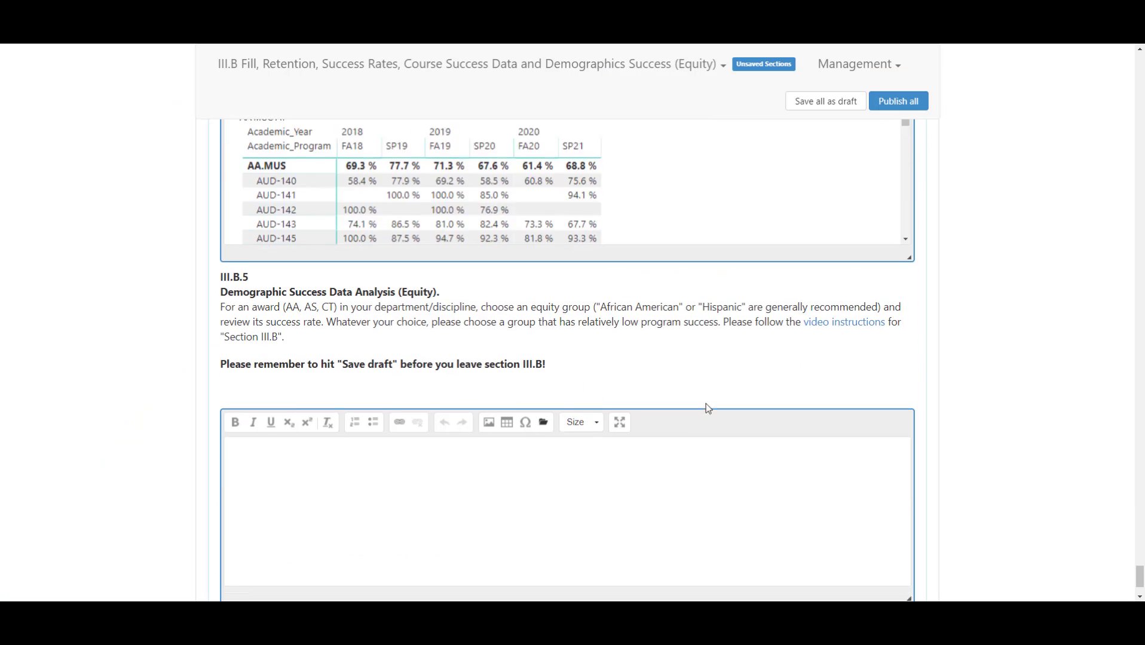
{"action": "scroll", "coordinate": [705, 403], "scroll_direction": "down", "scroll_amount": 2}
{"action": "left_click", "coordinate": [831, 529]}
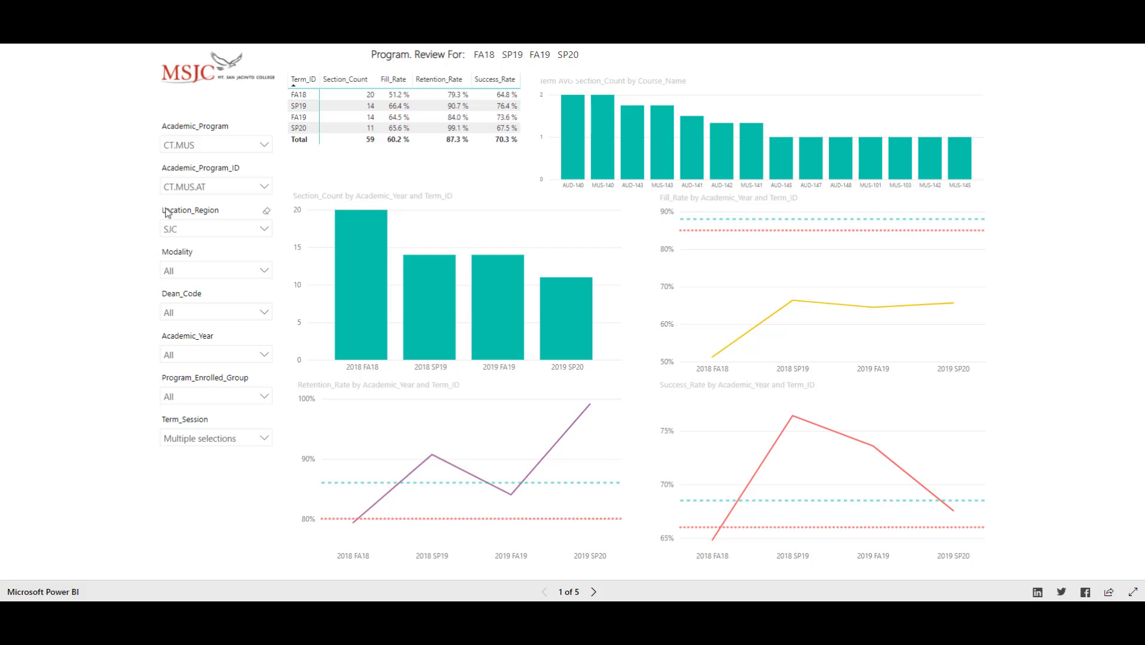
- In the Power BI report, clear the Location_Region filter and compare fill rates with Modality set to Face to Face and to Online
{"action": "left_click", "coordinate": [267, 213]}
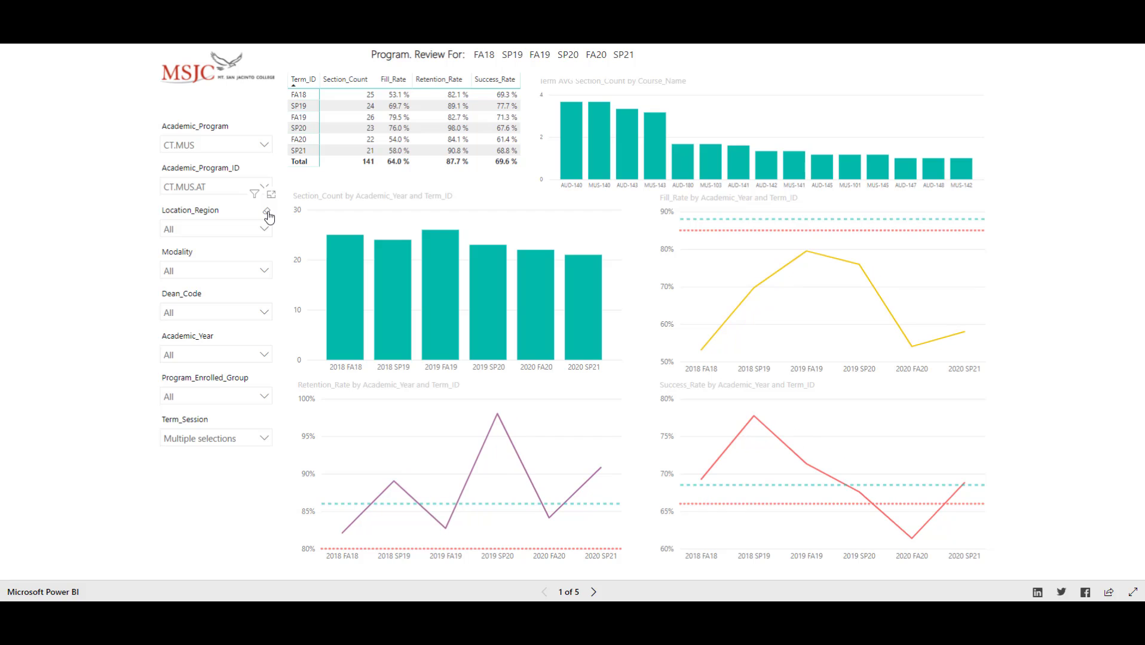
{"action": "left_click", "coordinate": [224, 276]}
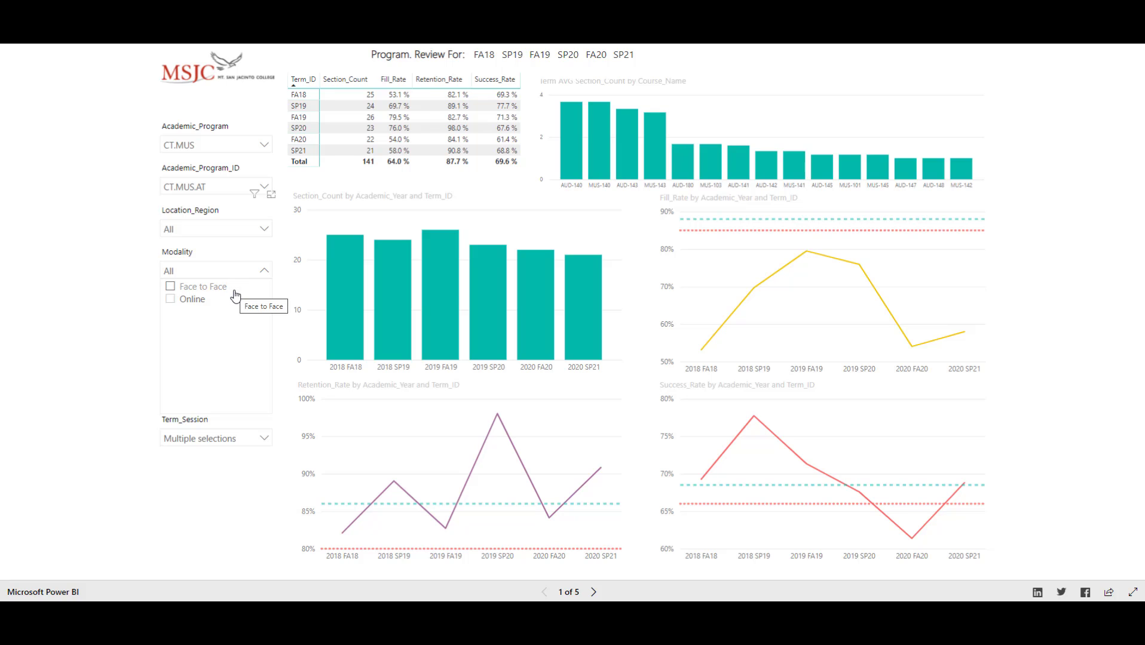
{"action": "left_click", "coordinate": [201, 290]}
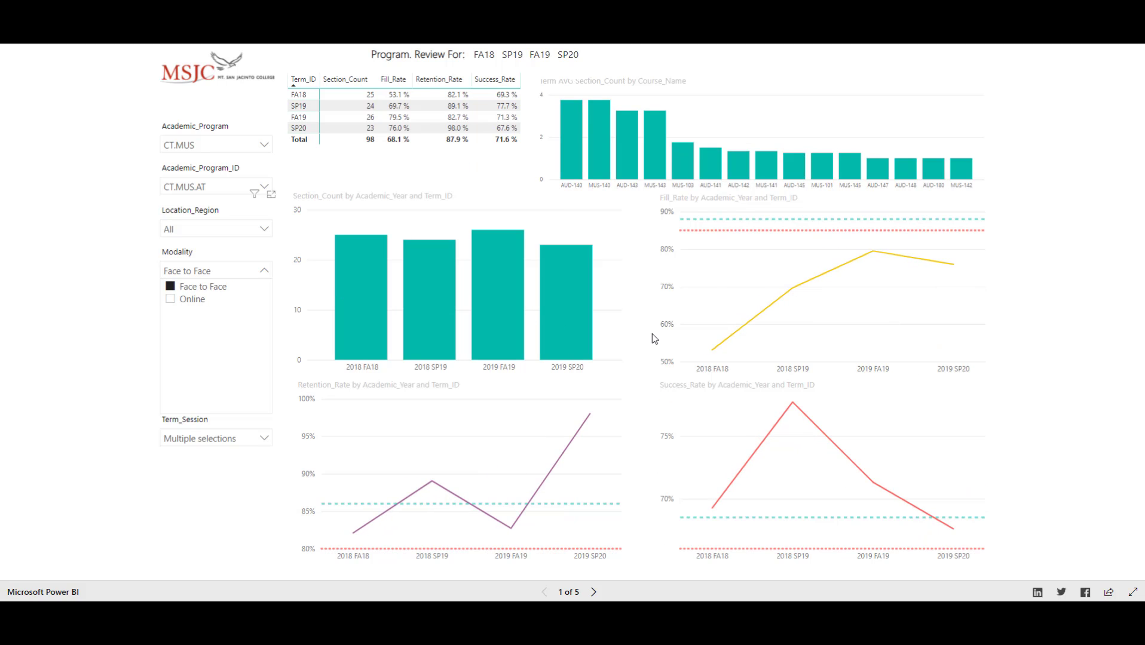
{"action": "mouse_move", "coordinate": [709, 359]}
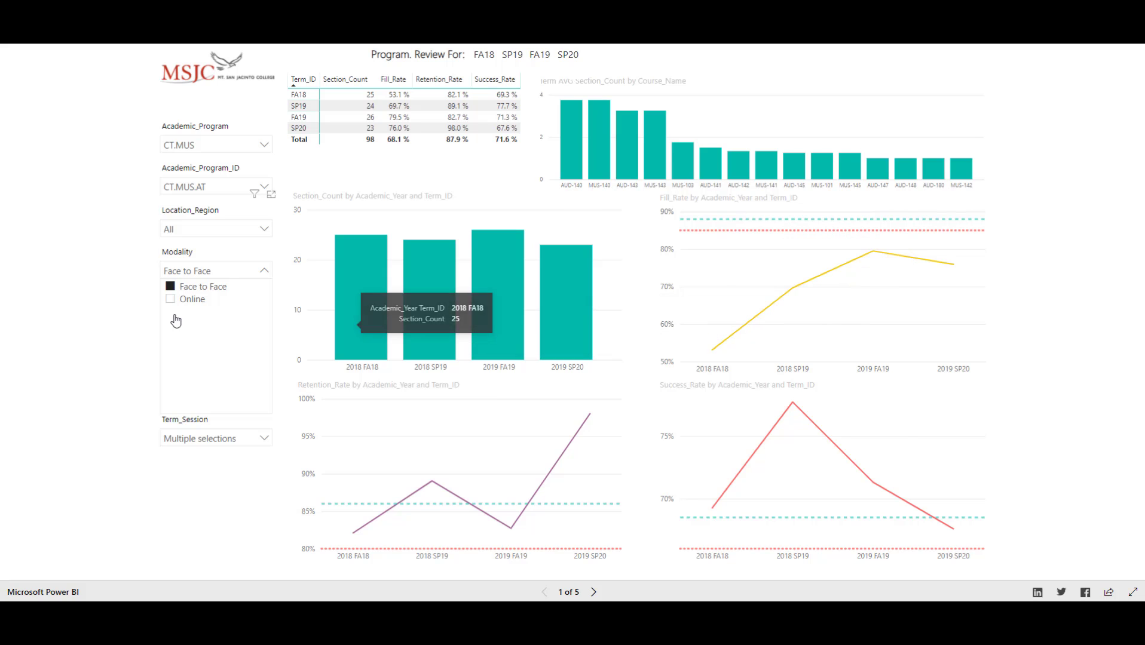
{"action": "left_click", "coordinate": [186, 301]}
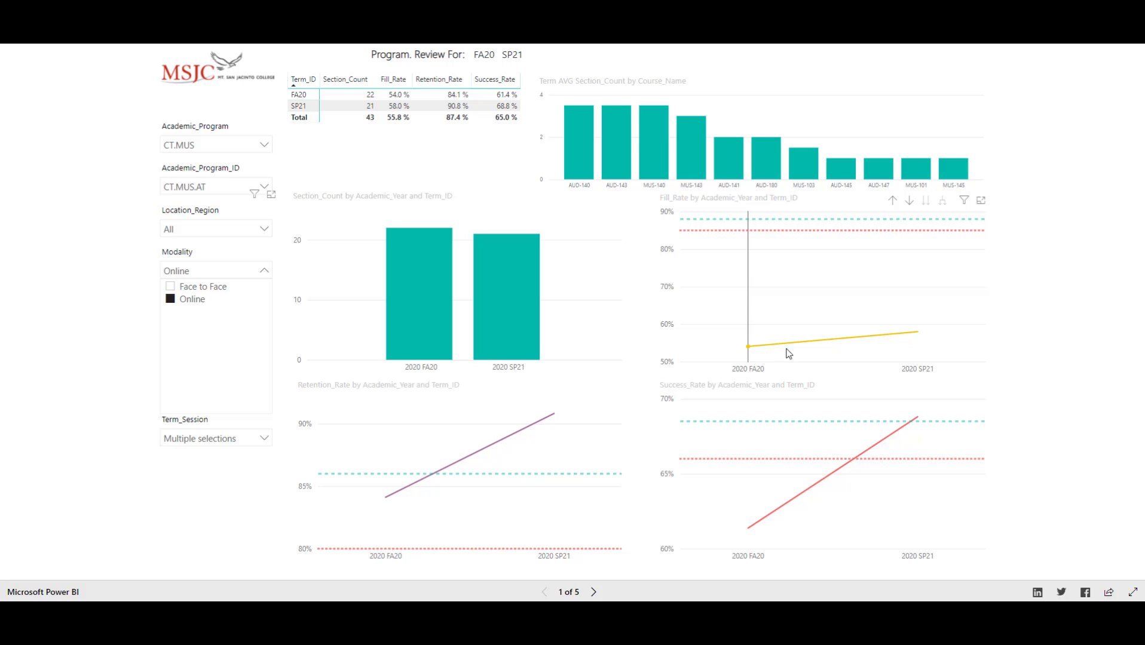
{"action": "mouse_move", "coordinate": [922, 341]}
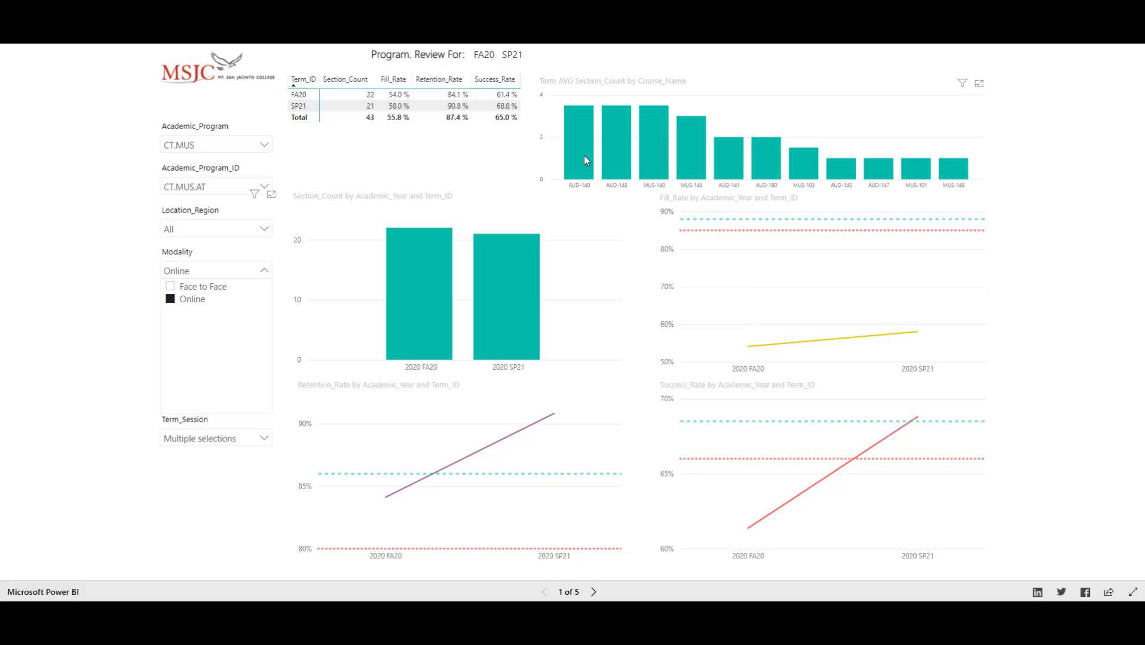
- Examine the term average section count of each online course in the course name chart
{"action": "mouse_move", "coordinate": [585, 150]}
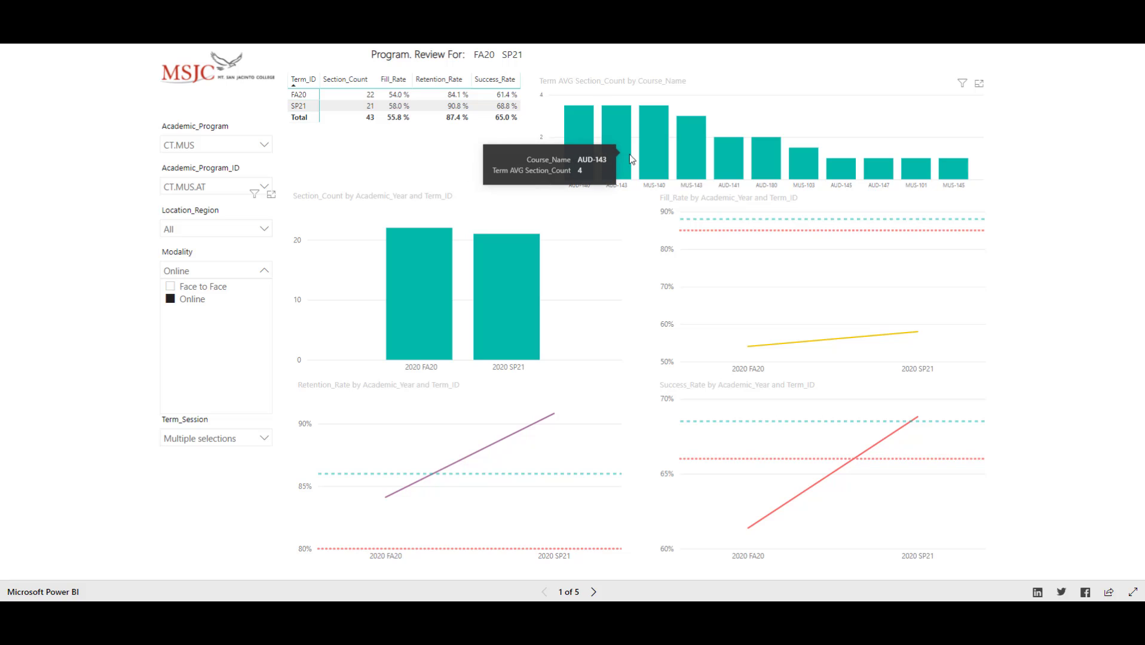
{"action": "mouse_move", "coordinate": [649, 160]}
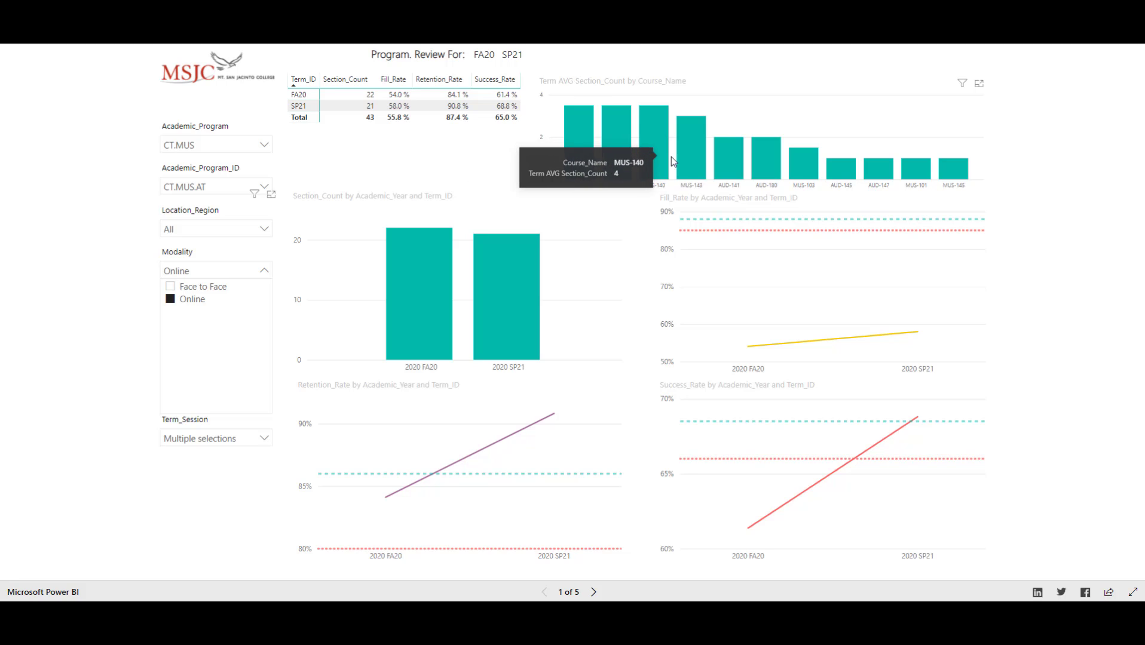
{"action": "mouse_move", "coordinate": [695, 157]}
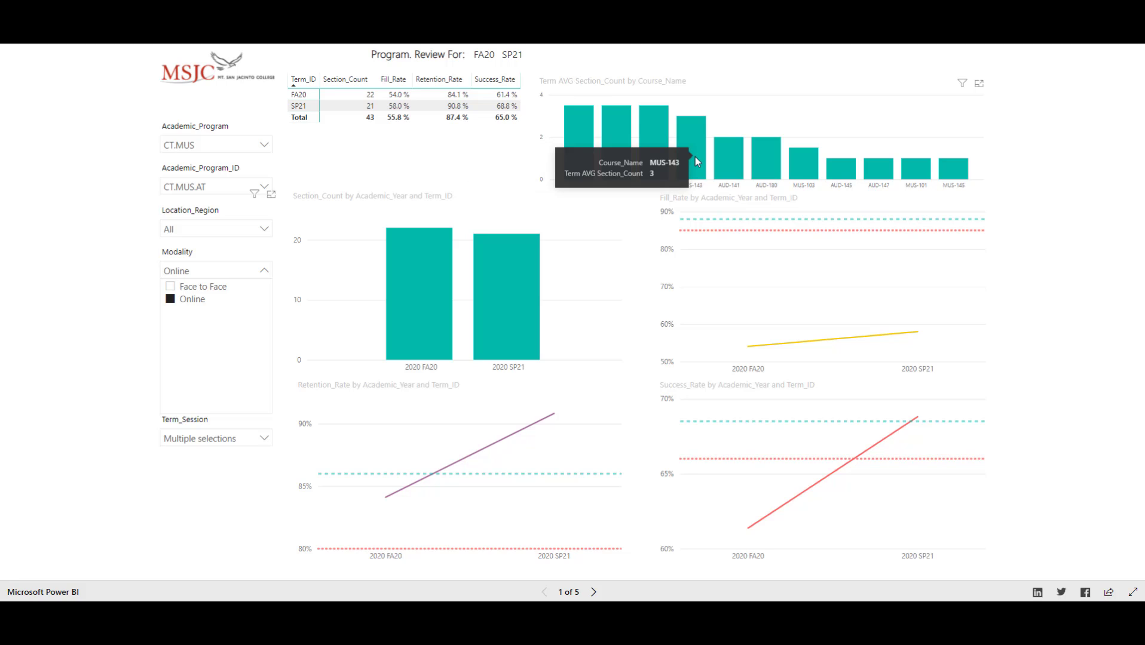
{"action": "mouse_move", "coordinate": [761, 164]}
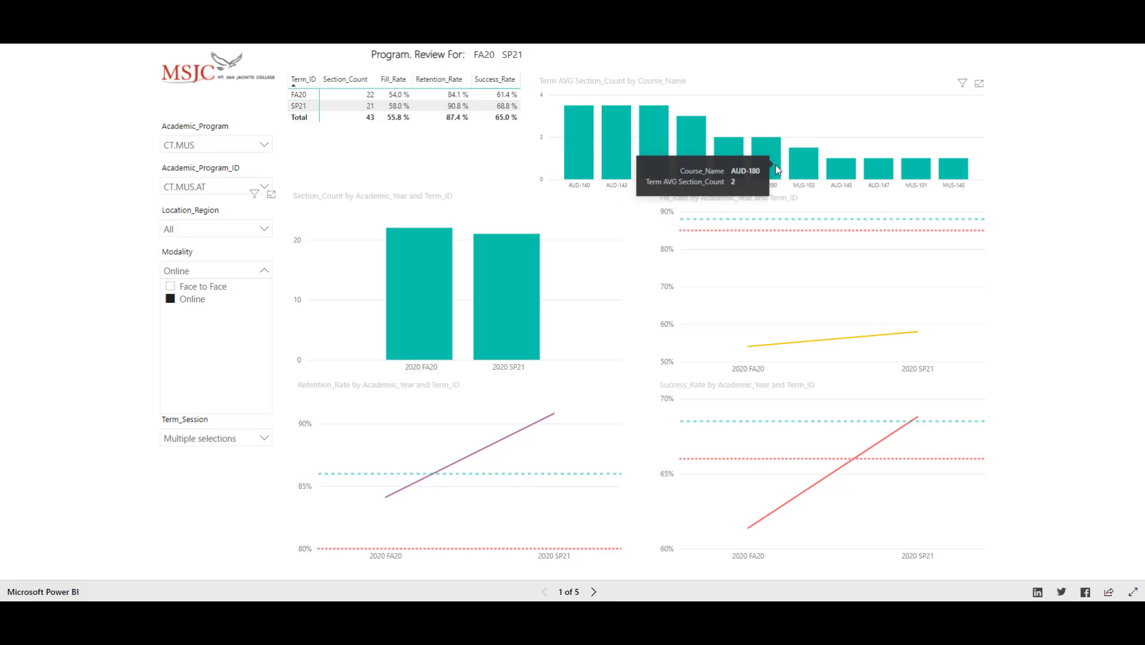
{"action": "mouse_move", "coordinate": [835, 170]}
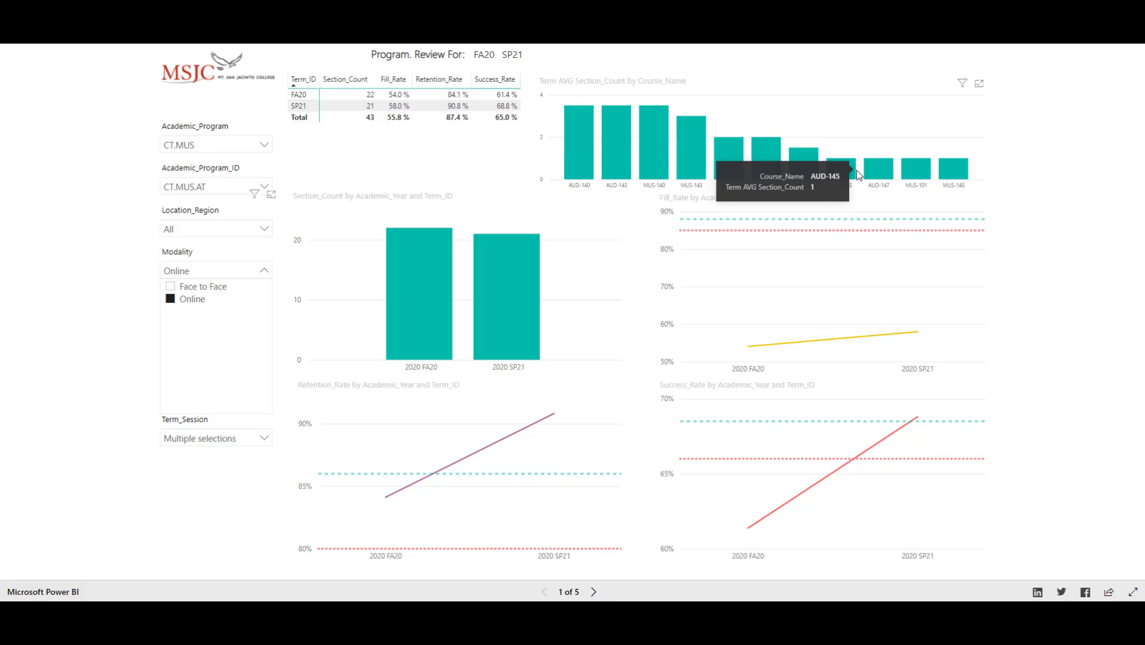
- Filter the report to individual online courses in turn, from AUD-140 through AUD-145 in the course name chart, and compare their fill rates
{"action": "left_click", "coordinate": [582, 174]}
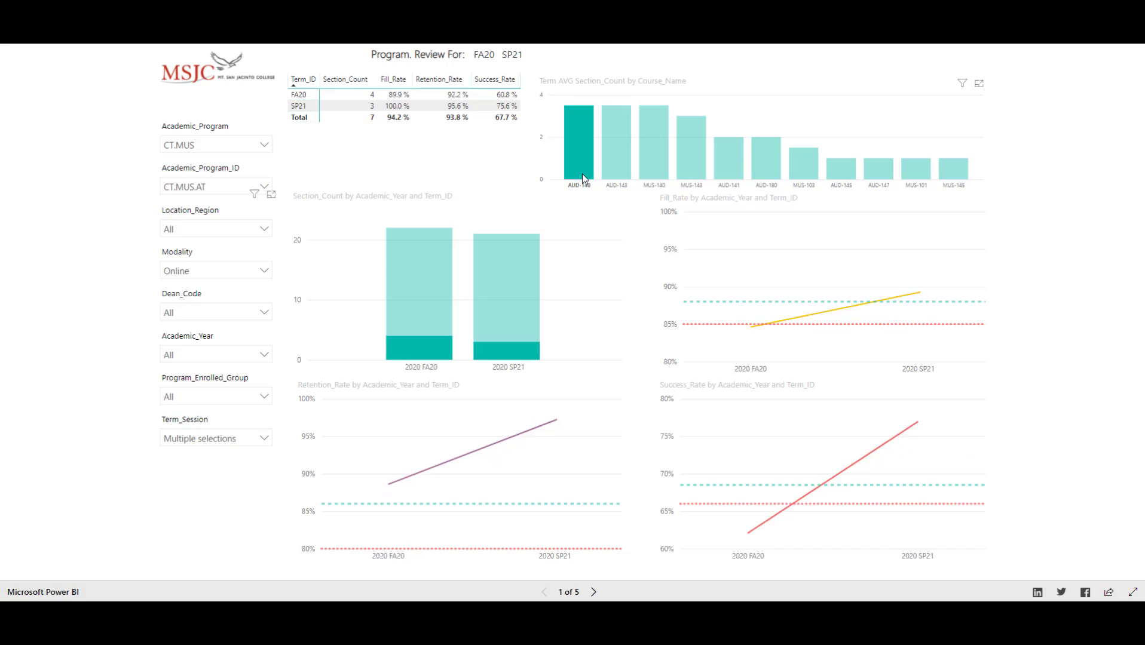
{"action": "left_click", "coordinate": [626, 174]}
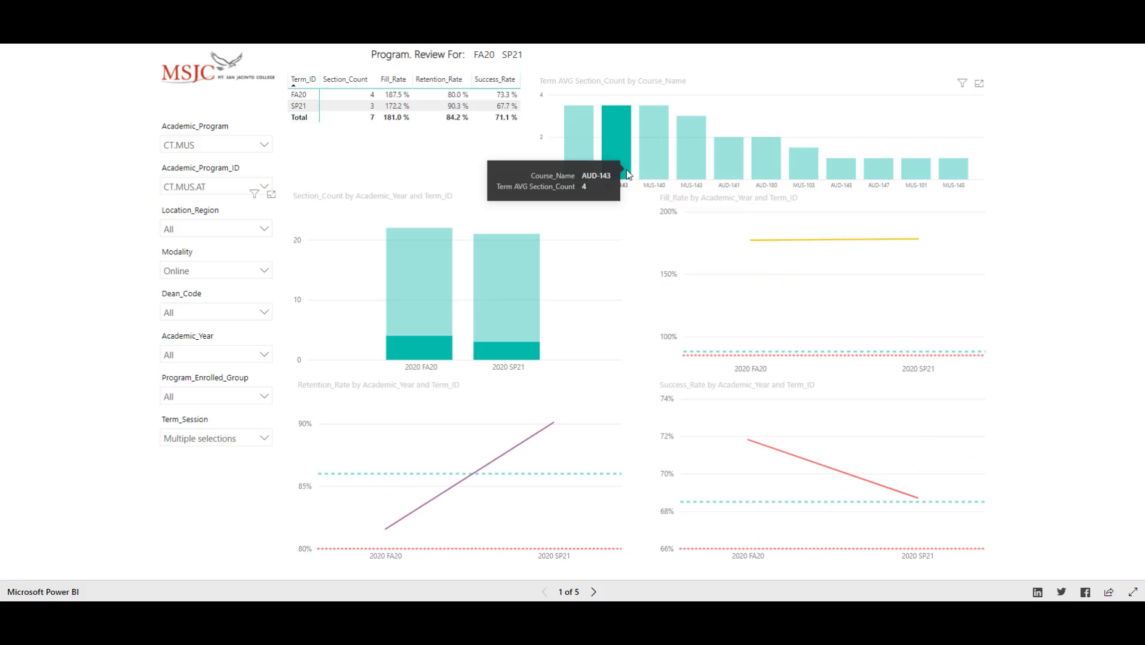
{"action": "left_click", "coordinate": [657, 173]}
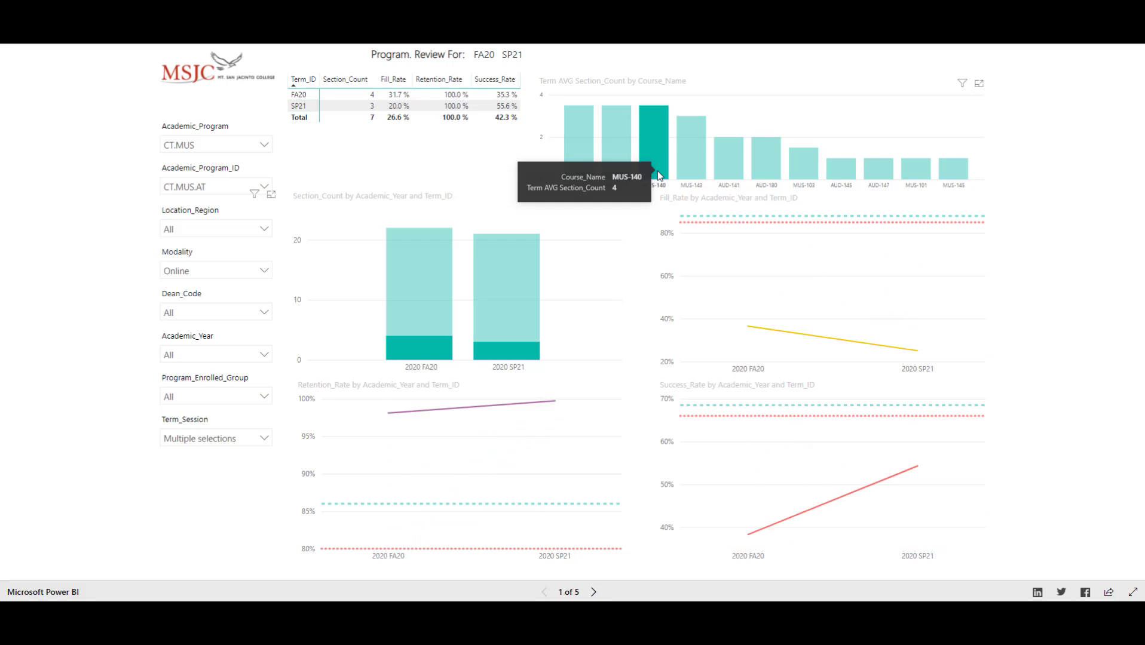
{"action": "left_click", "coordinate": [691, 175]}
{"action": "left_click", "coordinate": [737, 175]}
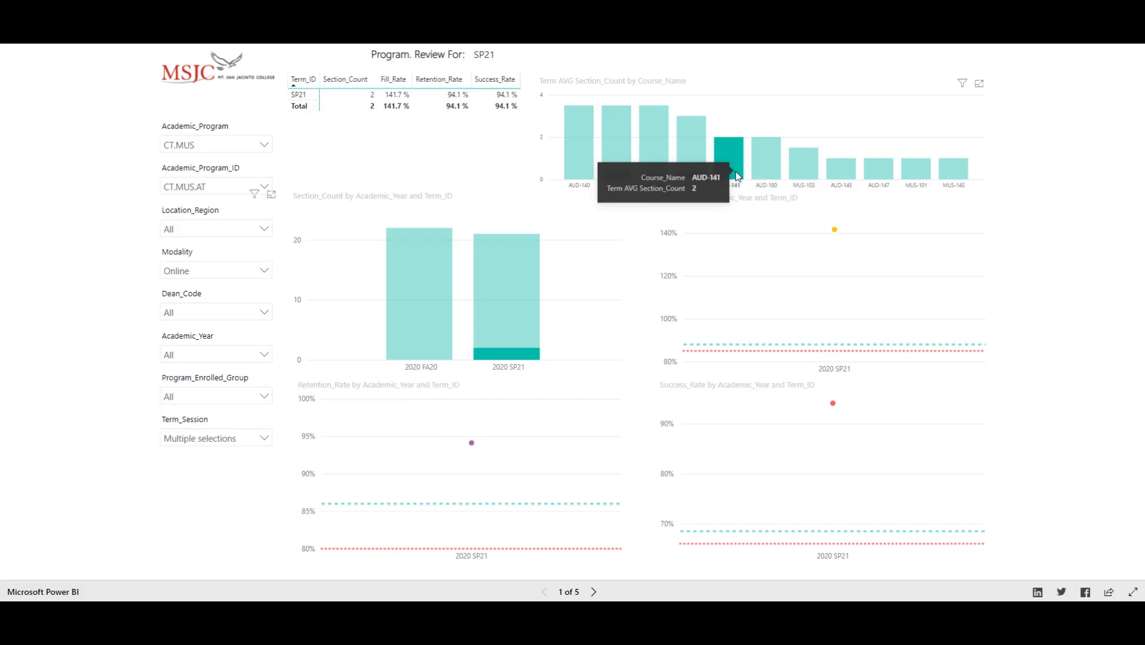
{"action": "left_click", "coordinate": [766, 175]}
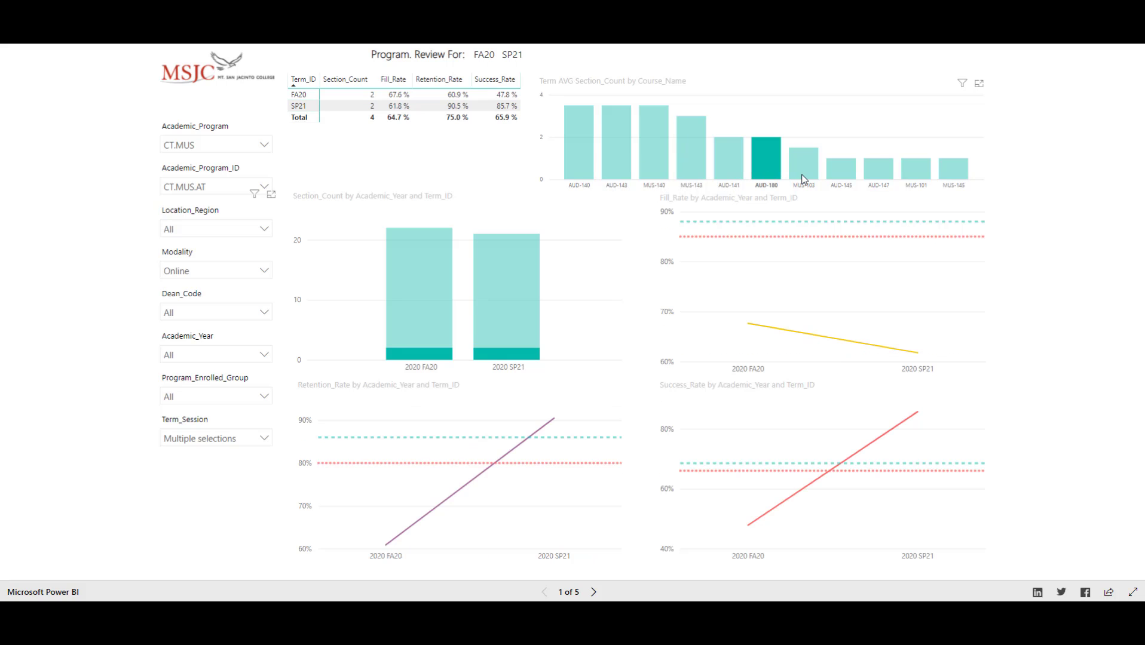
{"action": "left_click", "coordinate": [804, 178]}
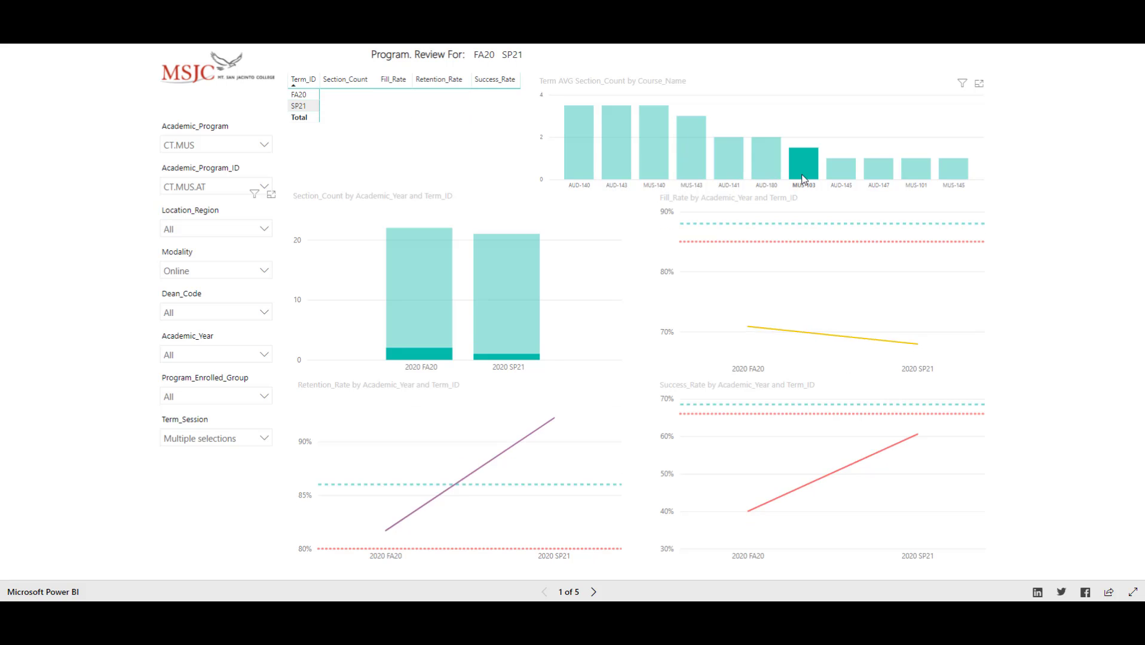
{"action": "left_click", "coordinate": [846, 173]}
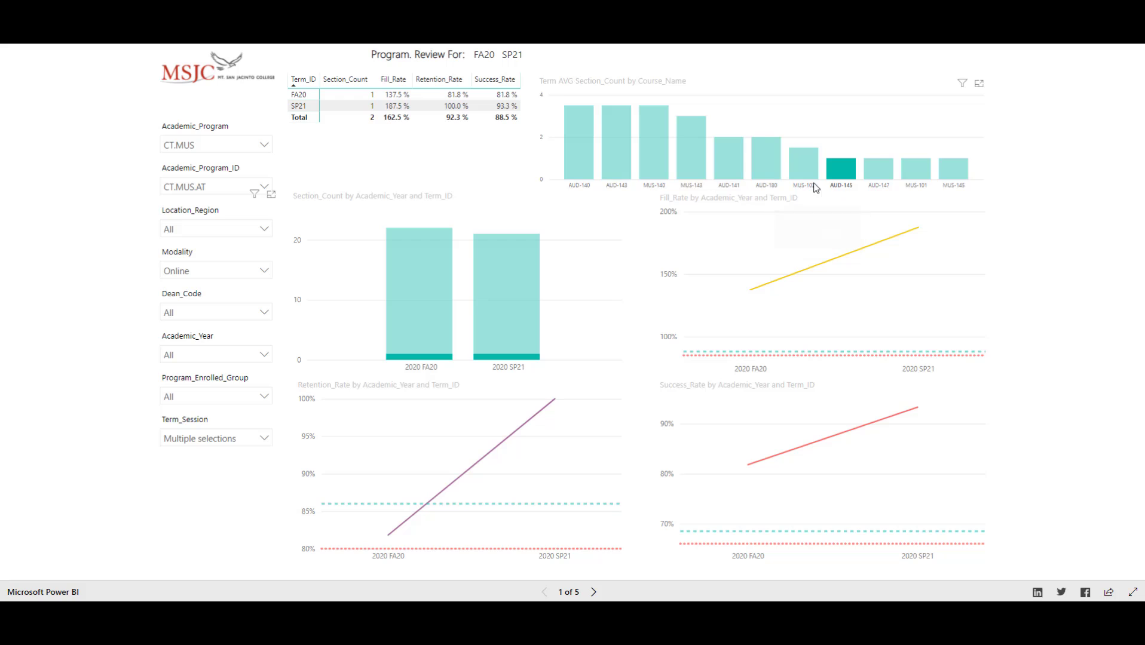
{"action": "mouse_move", "coordinate": [836, 182]}
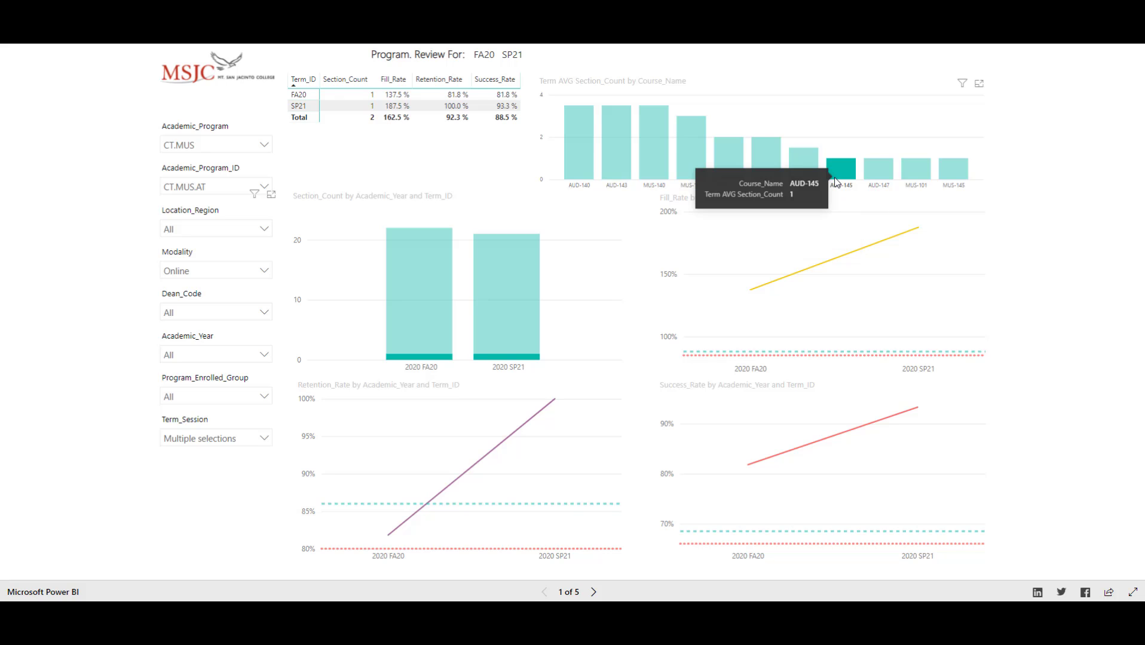
{"action": "left_click", "coordinate": [836, 183]}
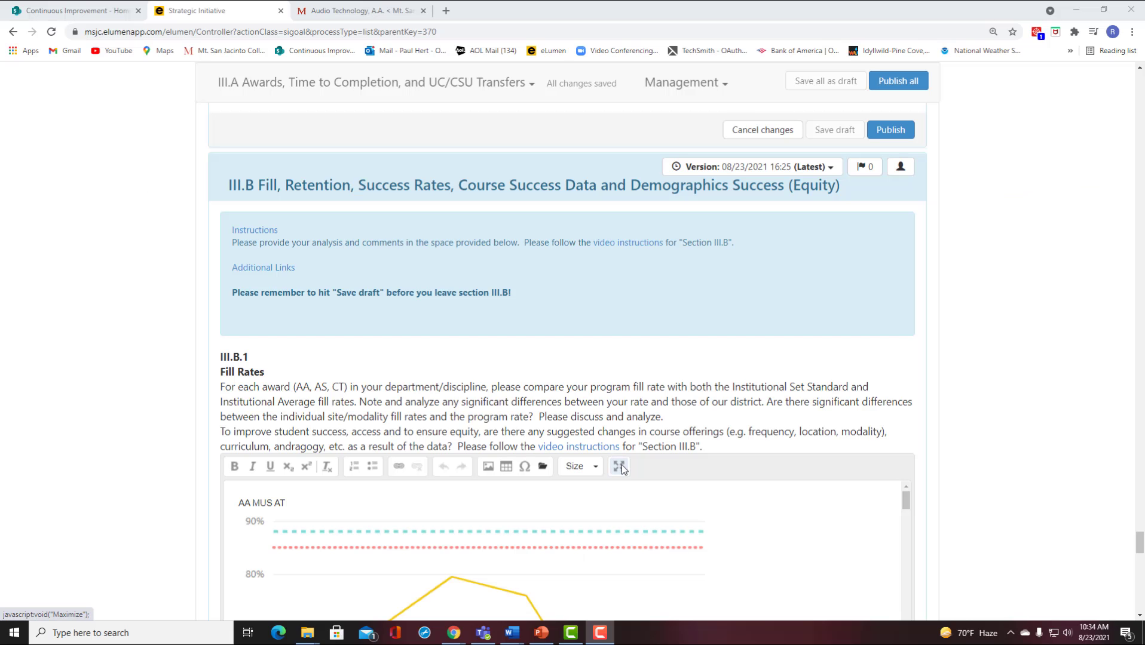
- Paste the face-to-face and online fill rate comparison after the MVC and SJC text in the full-screen Fill Rates editor, separating the sentences with a space
{"action": "left_click", "coordinate": [620, 466]}
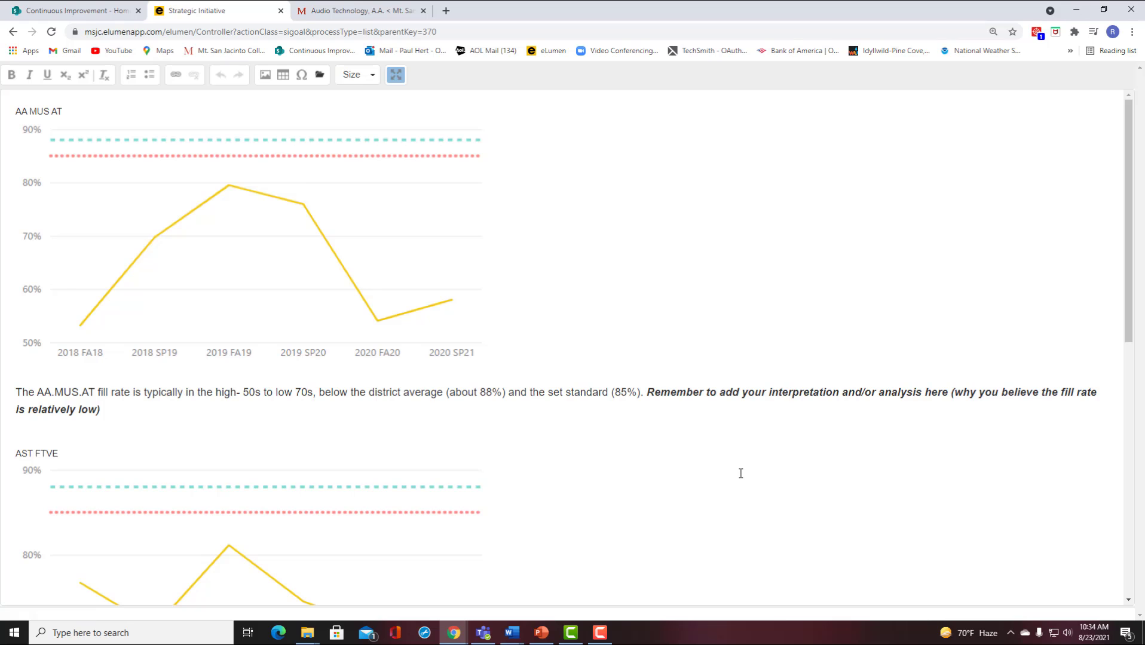
{"action": "scroll", "coordinate": [740, 473], "scroll_direction": "down", "scroll_amount": 9}
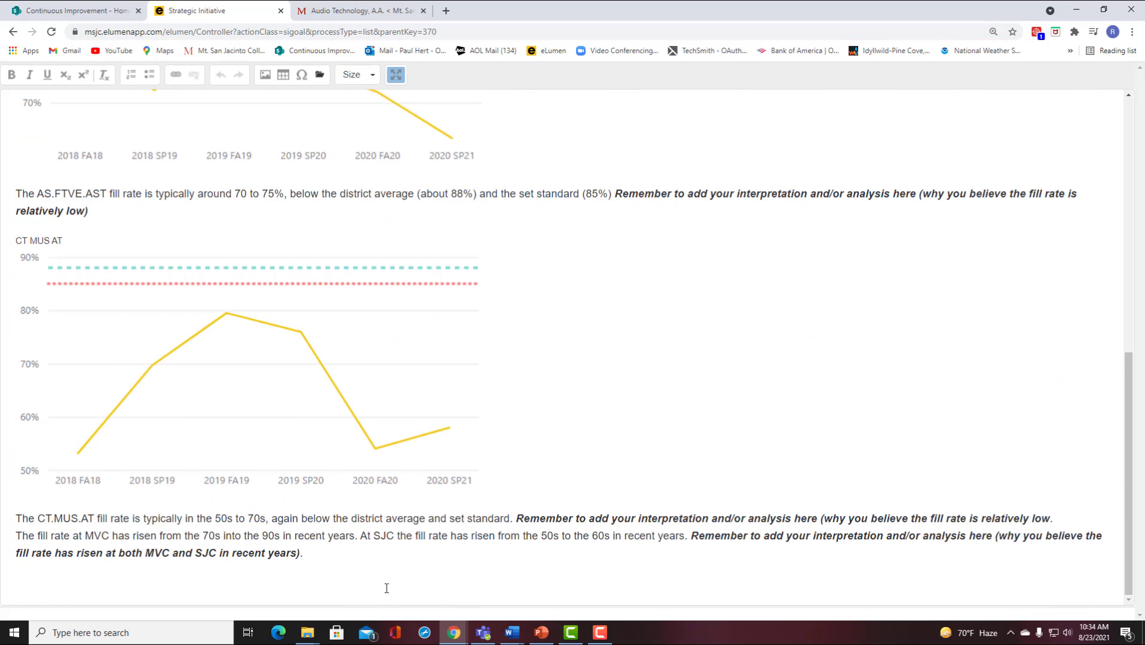
{"action": "right_click", "coordinate": [323, 555]}
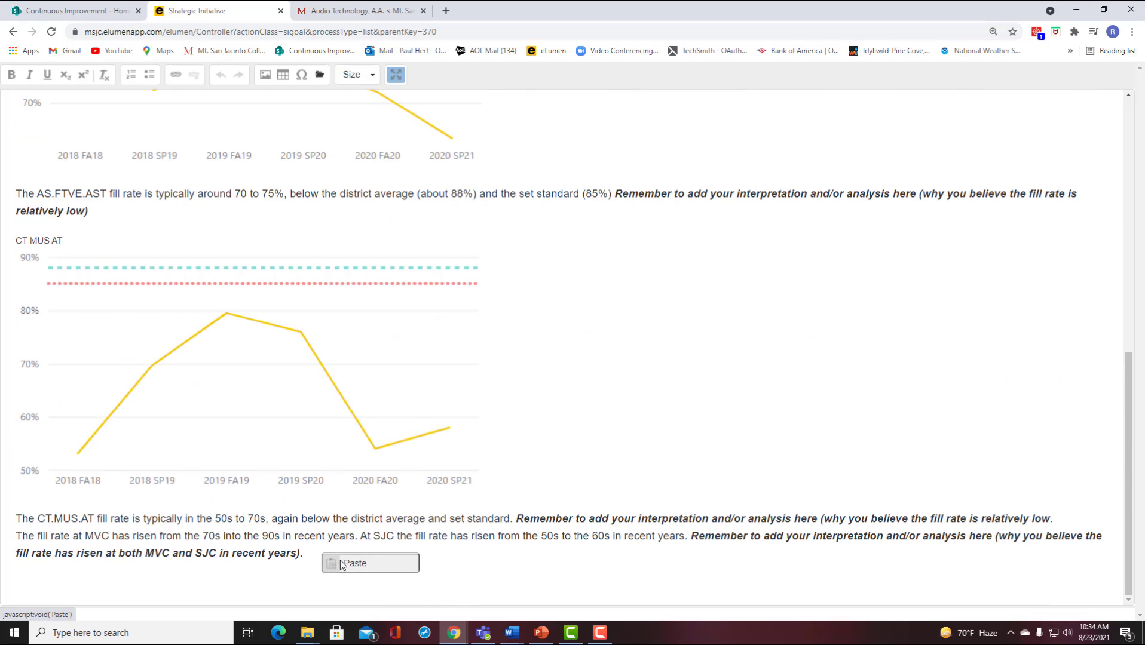
{"action": "left_click", "coordinate": [342, 563]}
{"action": "right_click", "coordinate": [544, 362]}
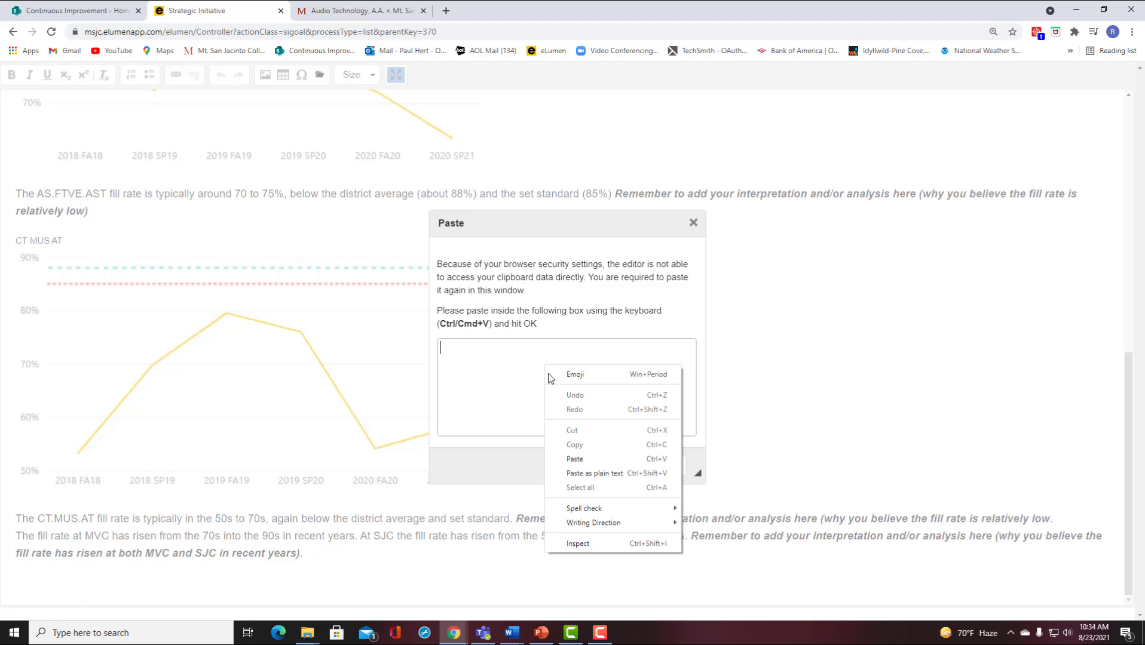
{"action": "left_click", "coordinate": [574, 469]}
{"action": "left_click", "coordinate": [617, 468]}
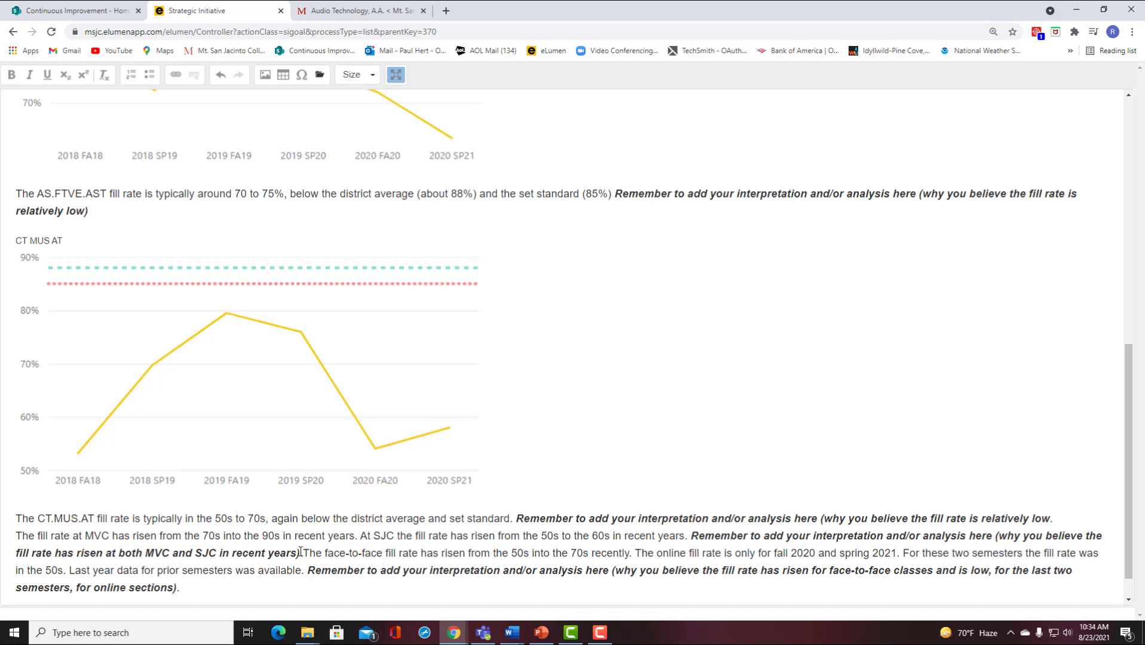
{"action": "left_click", "coordinate": [300, 552]}
{"action": "type", "text": "."}
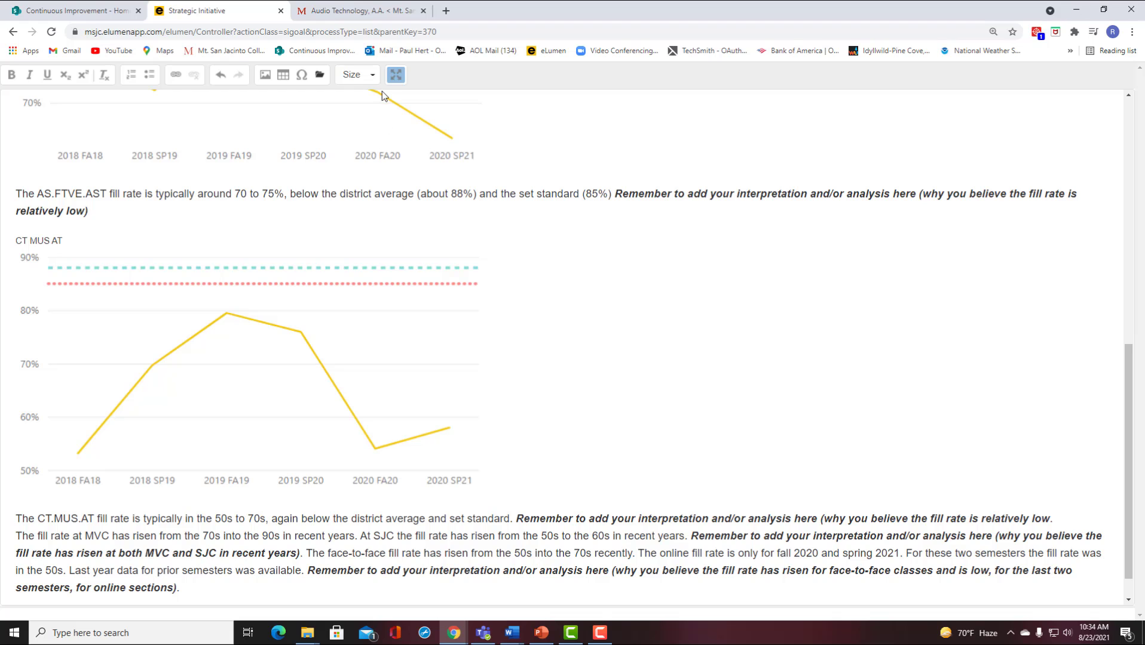
{"action": "left_click", "coordinate": [396, 74]}
- Save section III.B with the added modality comparison as a draft
{"action": "scroll", "coordinate": [1035, 506], "scroll_direction": "down", "scroll_amount": 4}
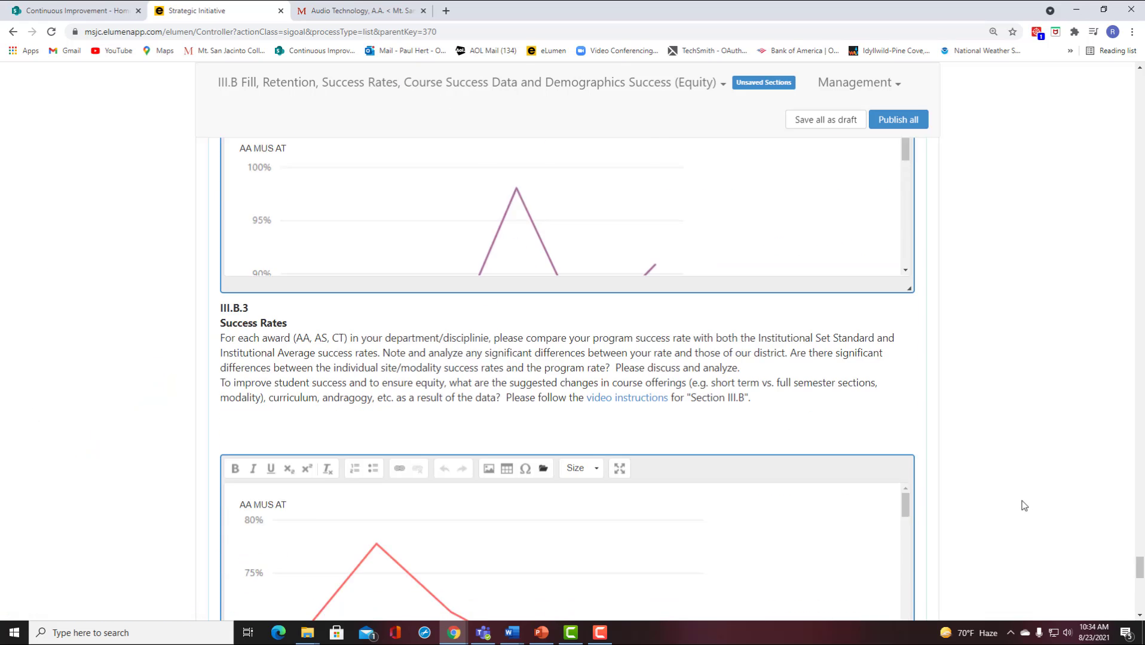
{"action": "scroll", "coordinate": [1025, 506], "scroll_direction": "down", "scroll_amount": 12}
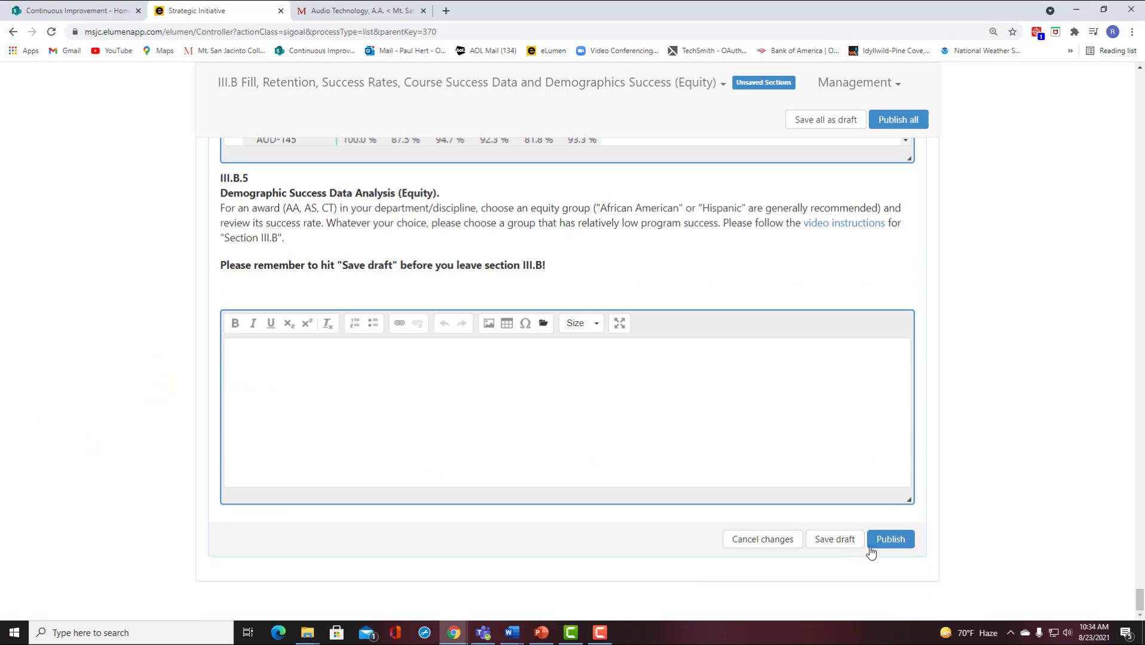
{"action": "left_click", "coordinate": [835, 543]}
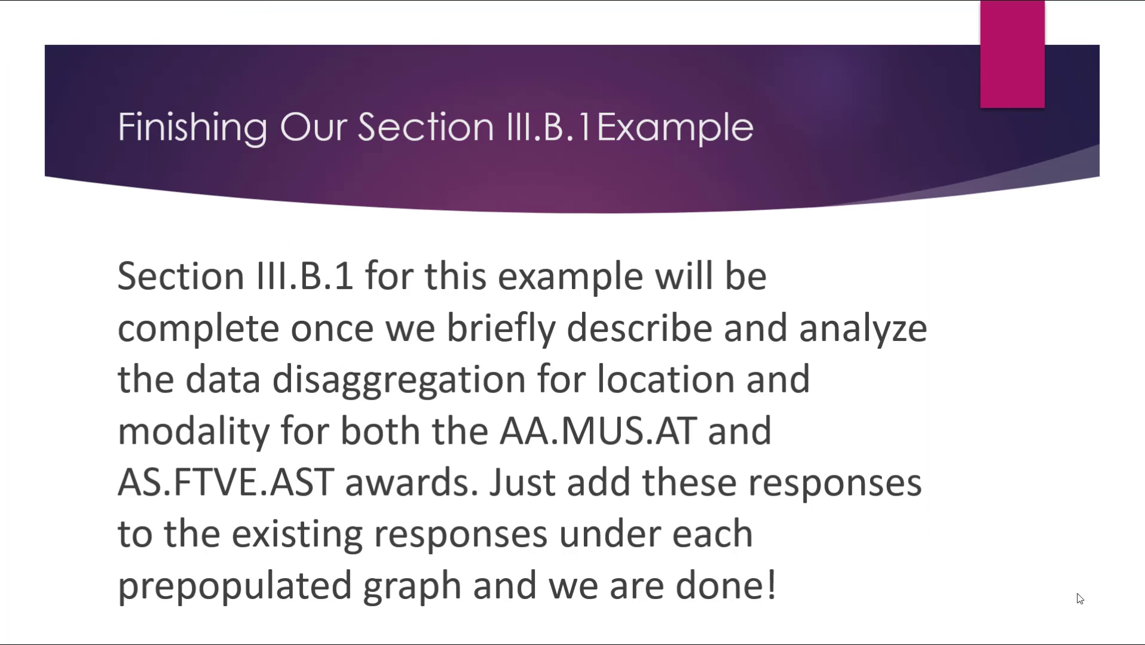